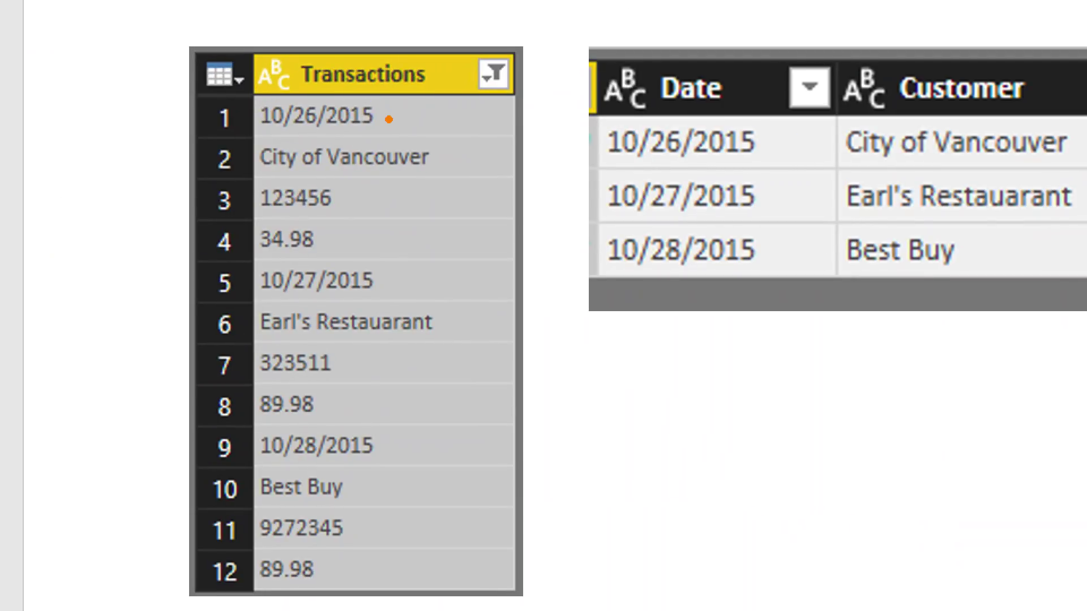
# - Move from the Goal slide to slide 2, comparing the stacked Column1/Modulo table with the pivoted Type/Fixture/Result/HT Result table
pyautogui.moveTo(389, 119)
pyautogui.mouseDown()
pyautogui.moveTo(467, 114)
pyautogui.moveTo(418, 133)
pyautogui.mouseUp()
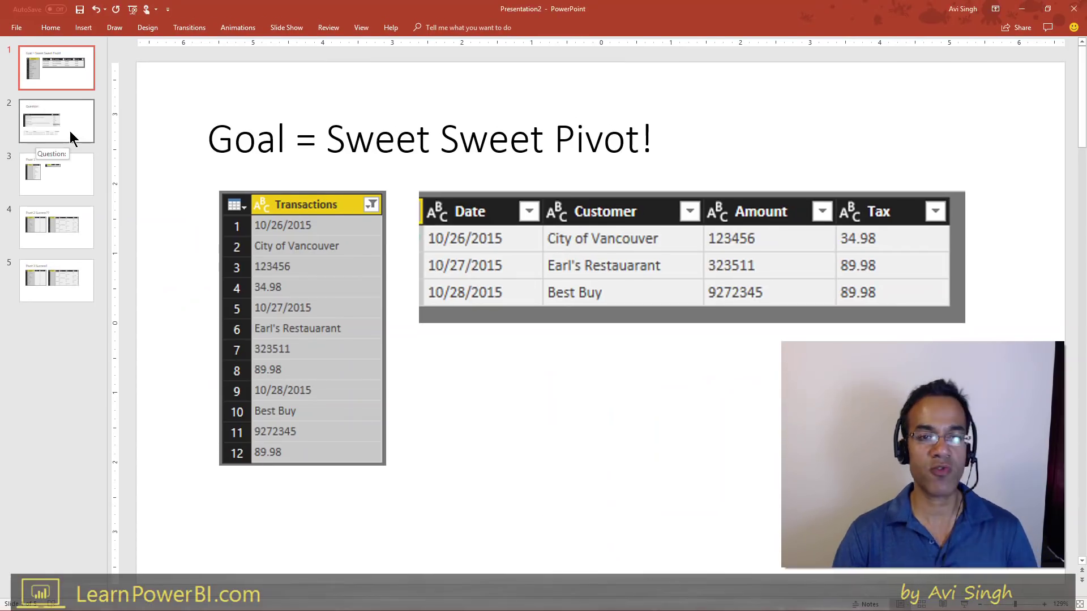
pyautogui.click(71, 132)
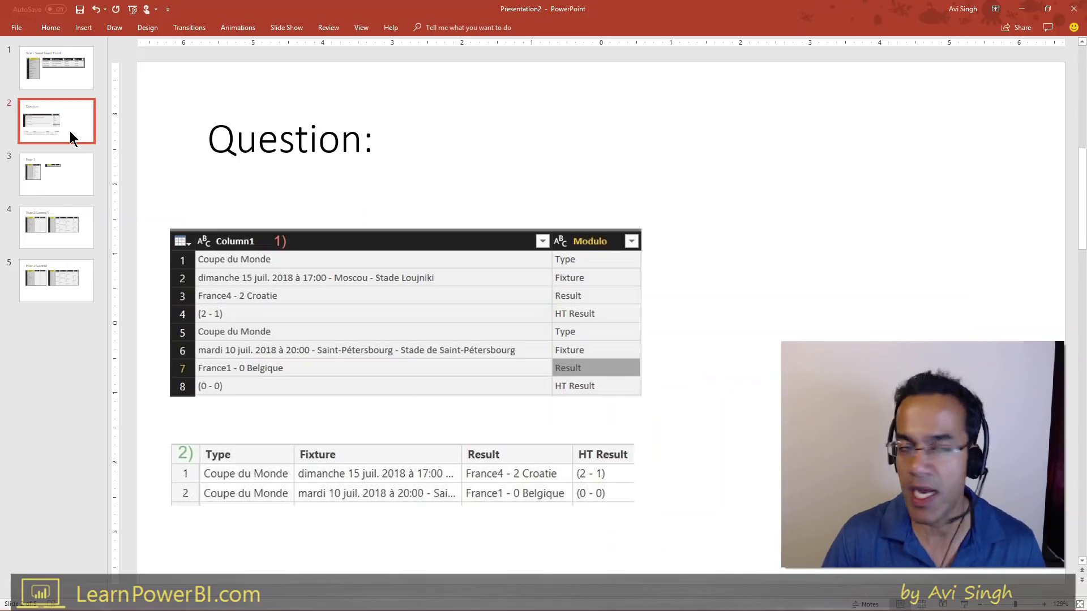
# - Return to the Learn Power BI Facebook post and scroll down to the excelguru transpose-stacked-tables reply
pyautogui.hotkey('alt', 'Tab')
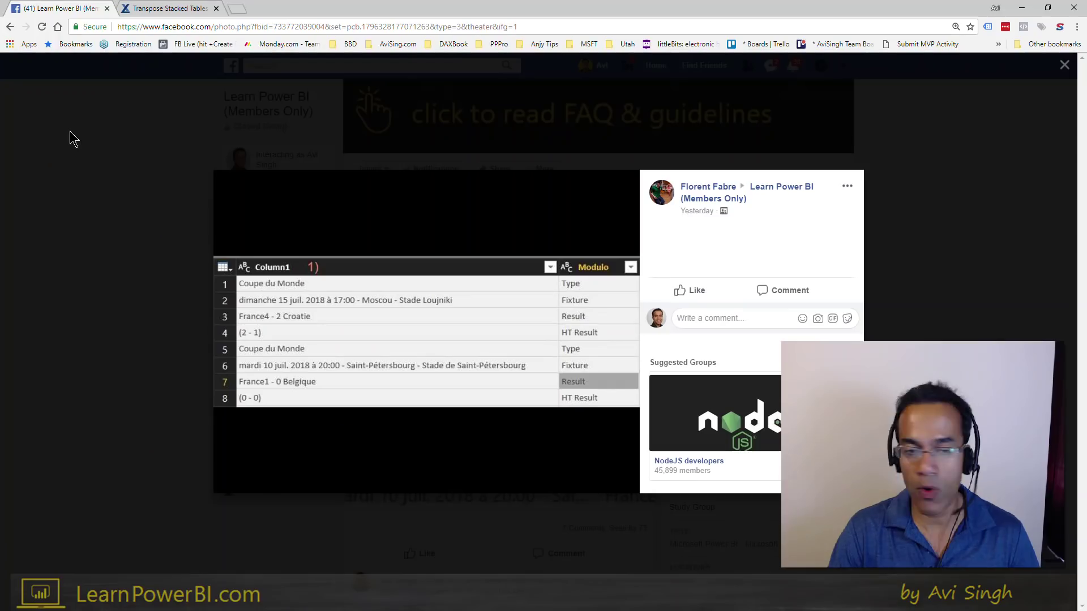
pyautogui.click(163, 109)
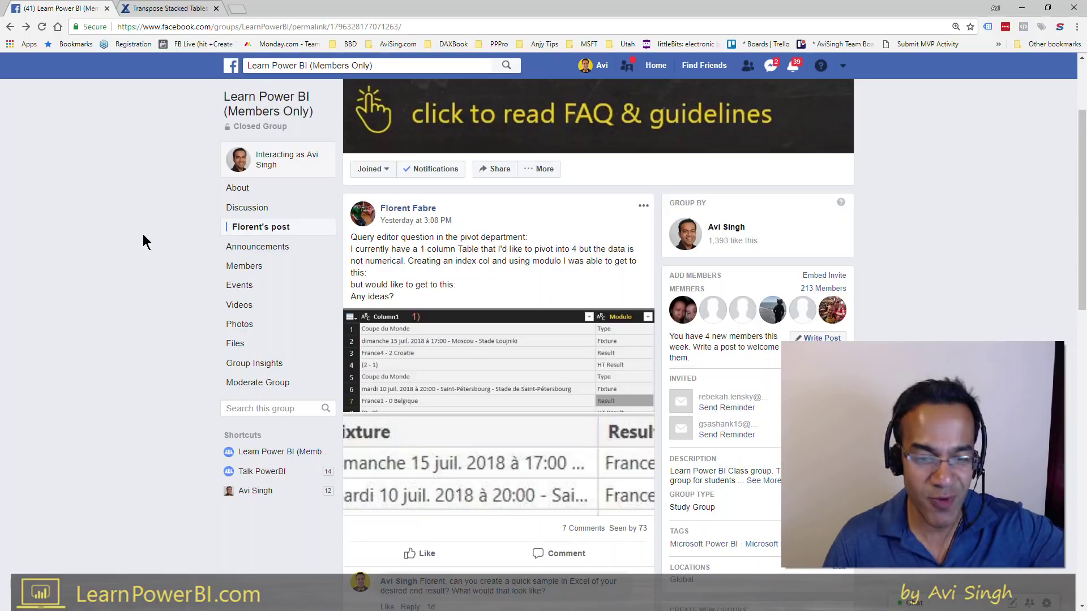
pyautogui.scroll(-6, 143, 234)
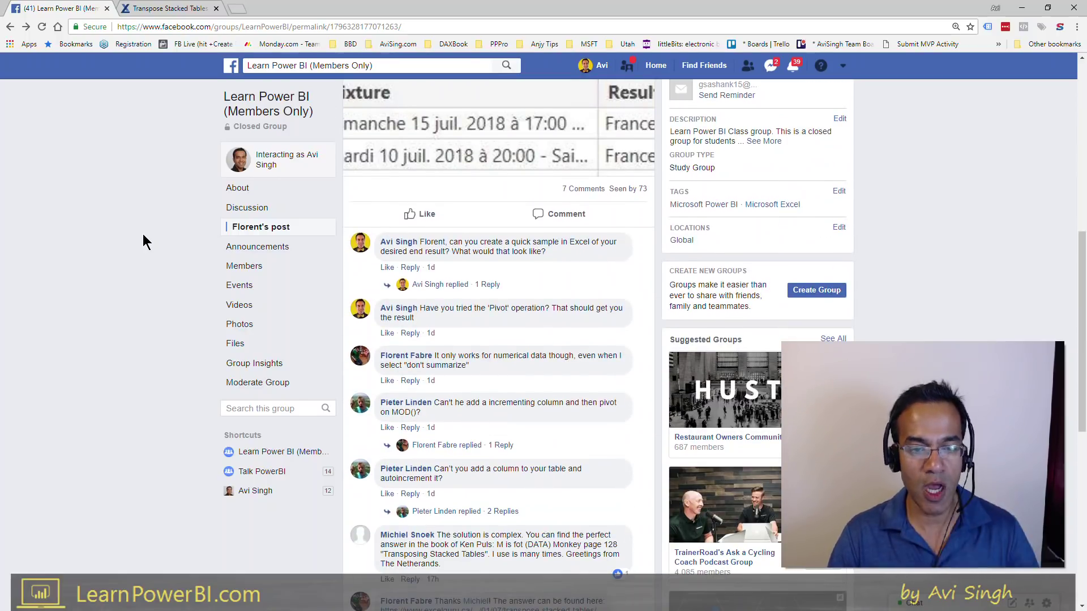
pyautogui.scroll(-1, 146, 254)
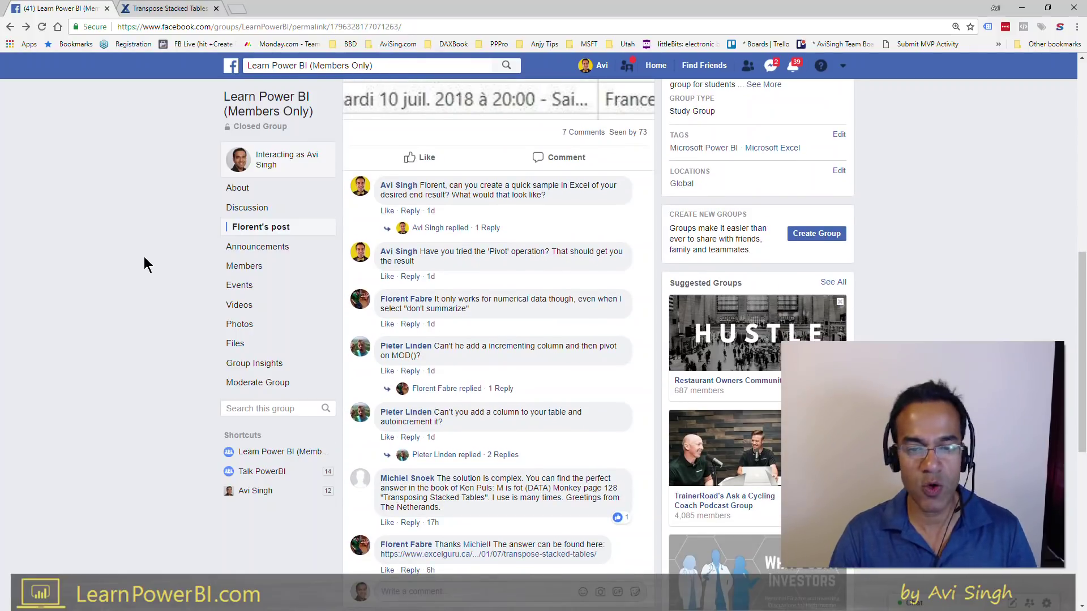
pyautogui.scroll(-1, 143, 258)
pyautogui.scroll(-3, 144, 256)
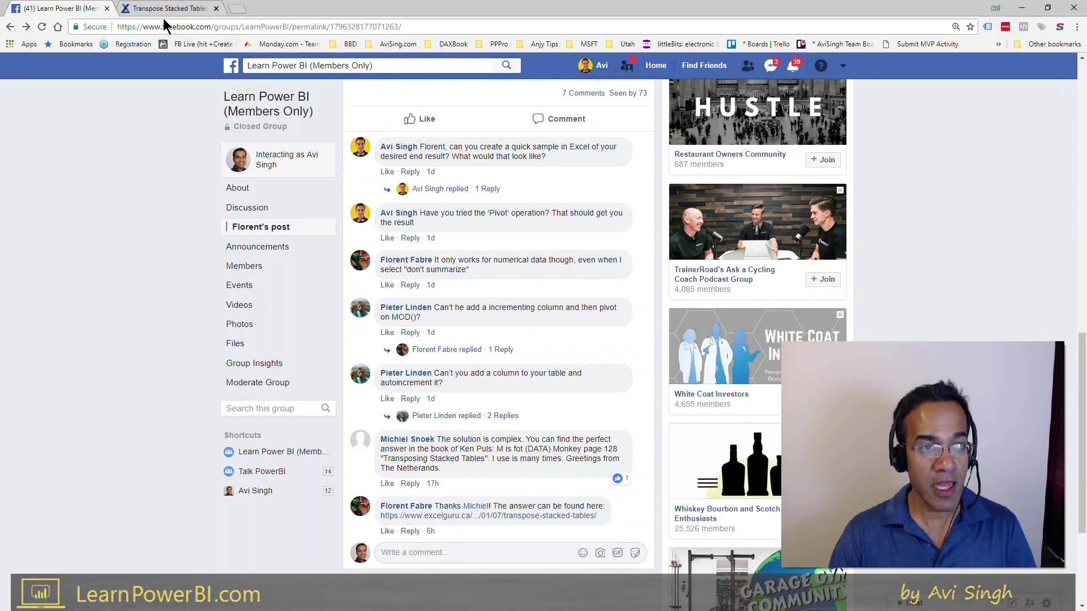
# - Review the top of the Excelguru Transpose Stacked Tables article, then return to the PowerPoint Question slide
pyautogui.click(173, 8)
pyautogui.scroll(12, 270, 276)
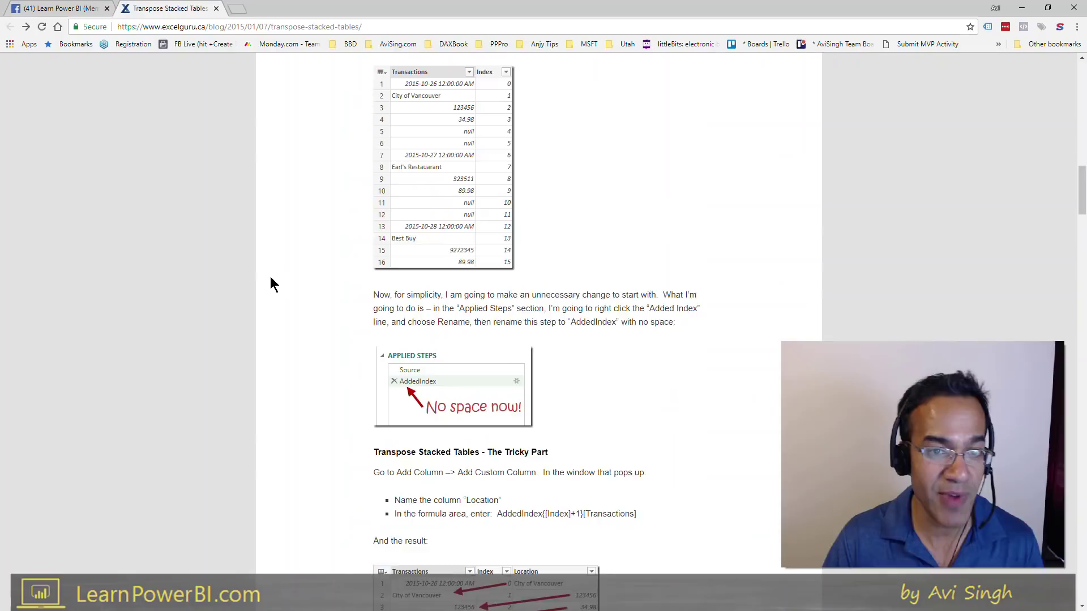
pyautogui.scroll(2, 267, 283)
pyautogui.scroll(-3, 283, 323)
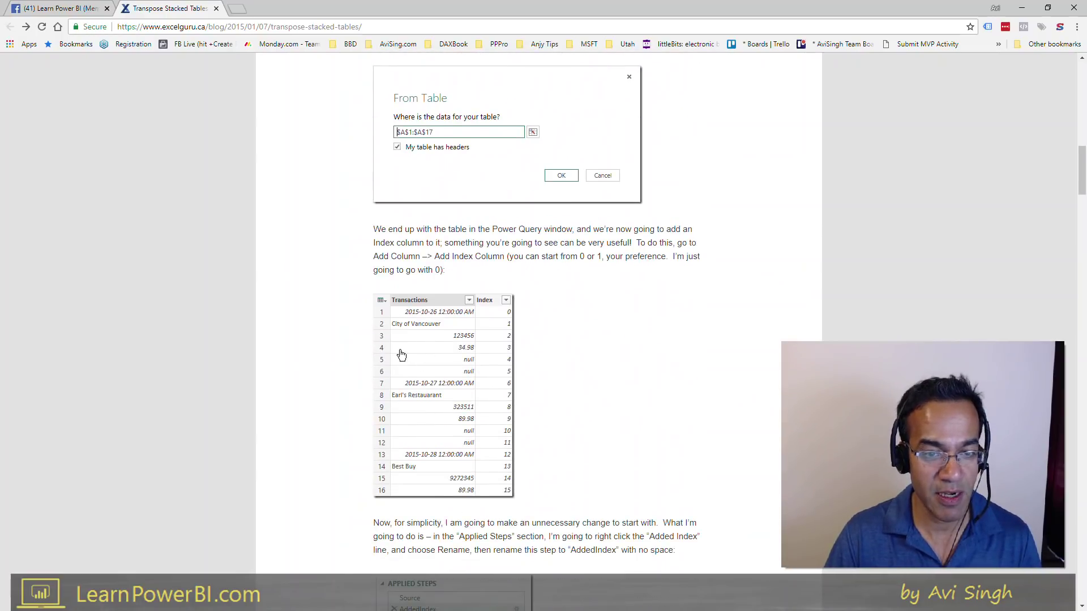
pyautogui.hotkey('alt', 'Tab')
pyautogui.hotkey('alt', 'Tab')
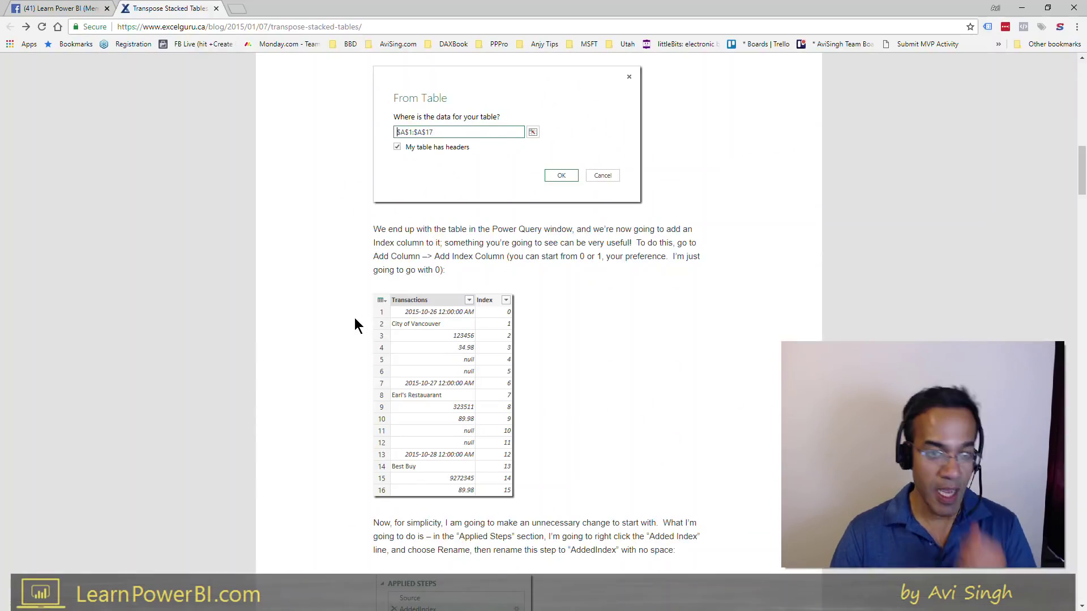
pyautogui.scroll(10, 355, 320)
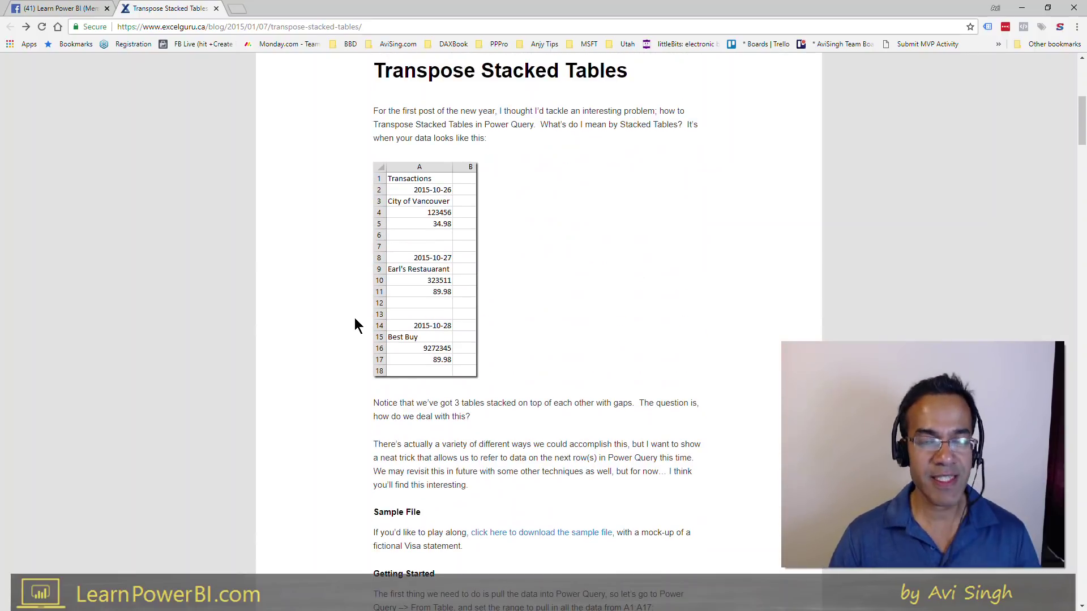
pyautogui.hotkey('alt', 'Tab')
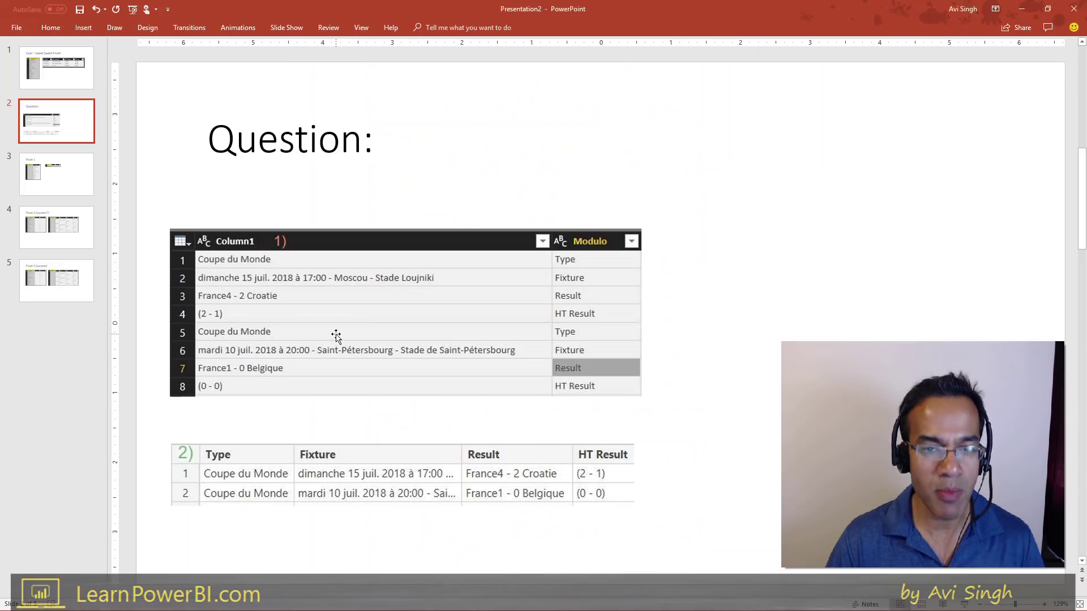
# - Go through the Goal and Question slides to the Pivot 1 slide with its Error-only pivot result
pyautogui.click(83, 81)
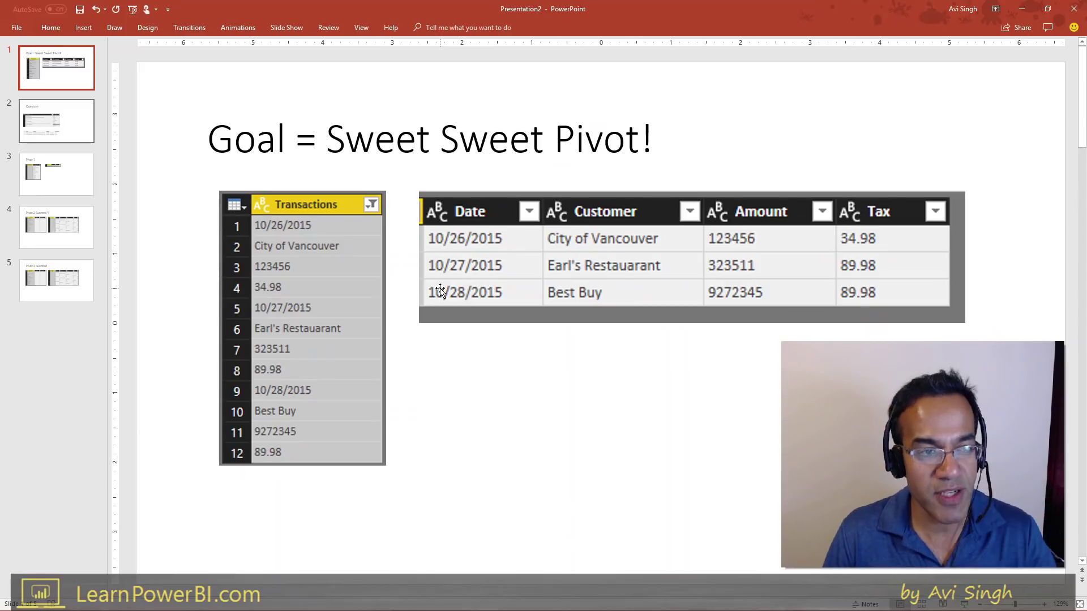
pyautogui.click(78, 137)
pyautogui.click(63, 168)
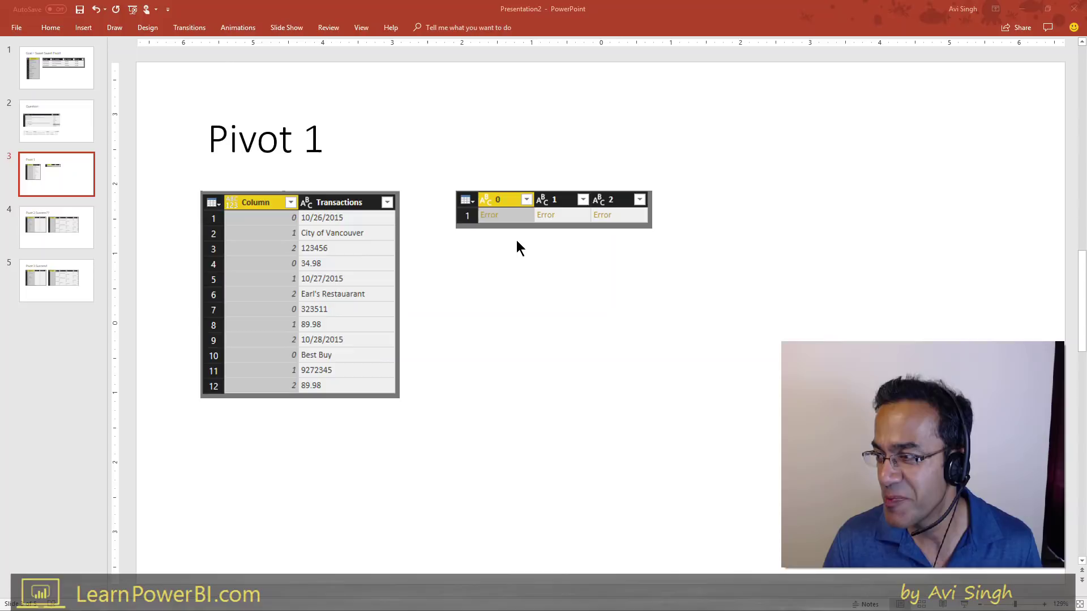
# - Preview the Pivot1 FAILED query at its Added Custom, Removed Columns and Reordered Columns steps
pyautogui.hotkey('alt', 'Tab')
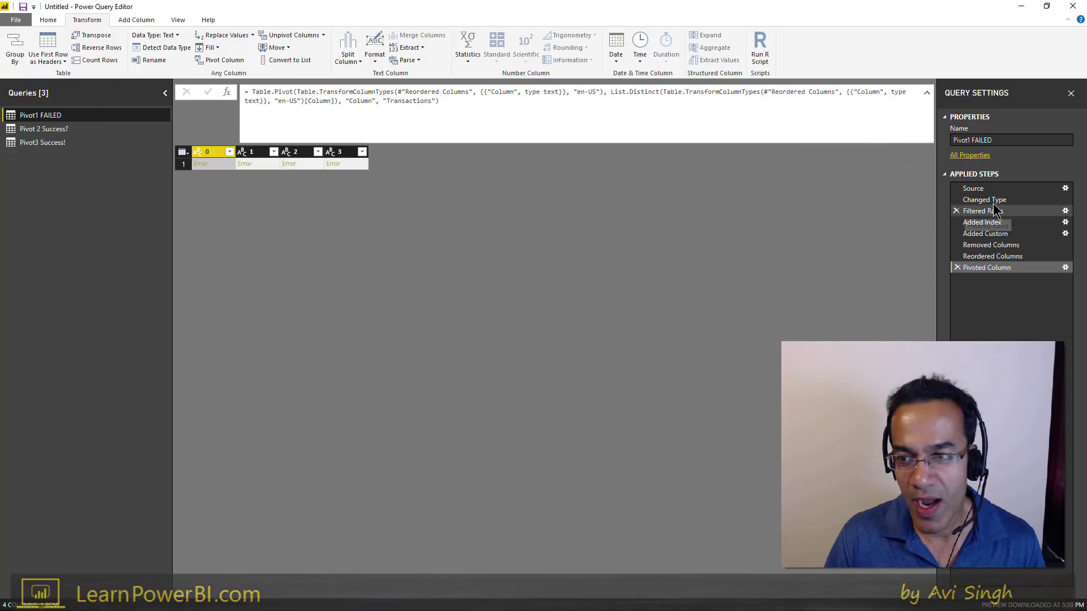
pyautogui.click(985, 234)
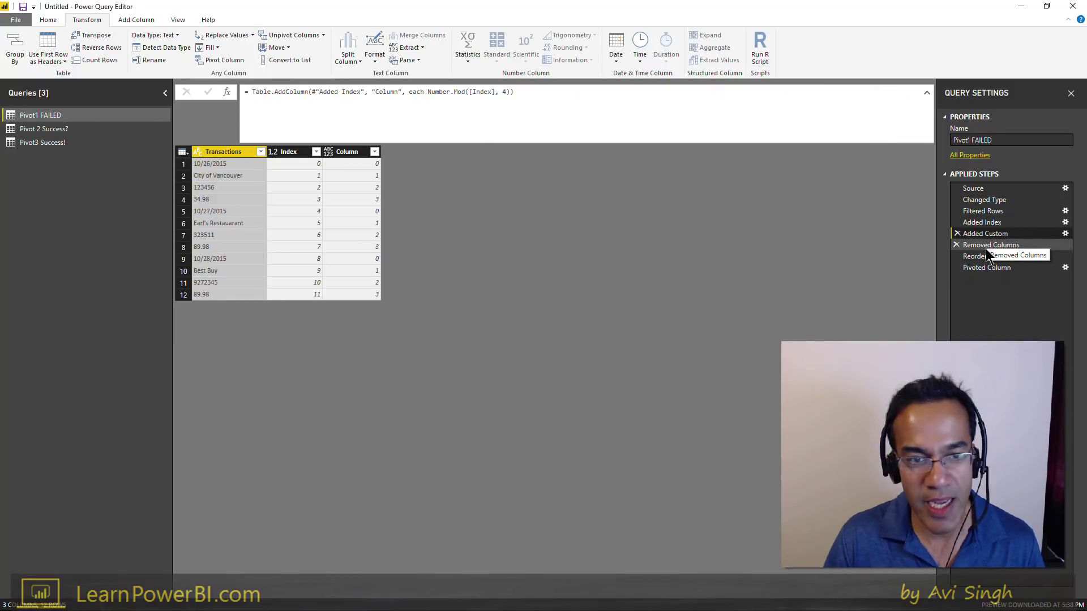
pyautogui.click(988, 245)
pyautogui.click(988, 256)
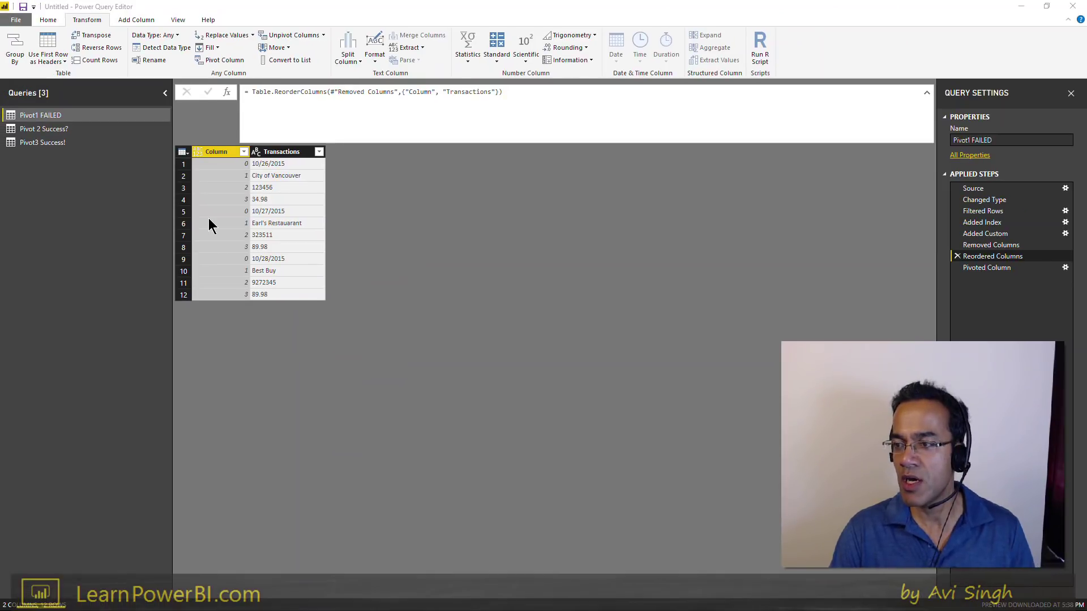
pyautogui.hotkey('alt', 'Tab')
pyautogui.click(74, 8)
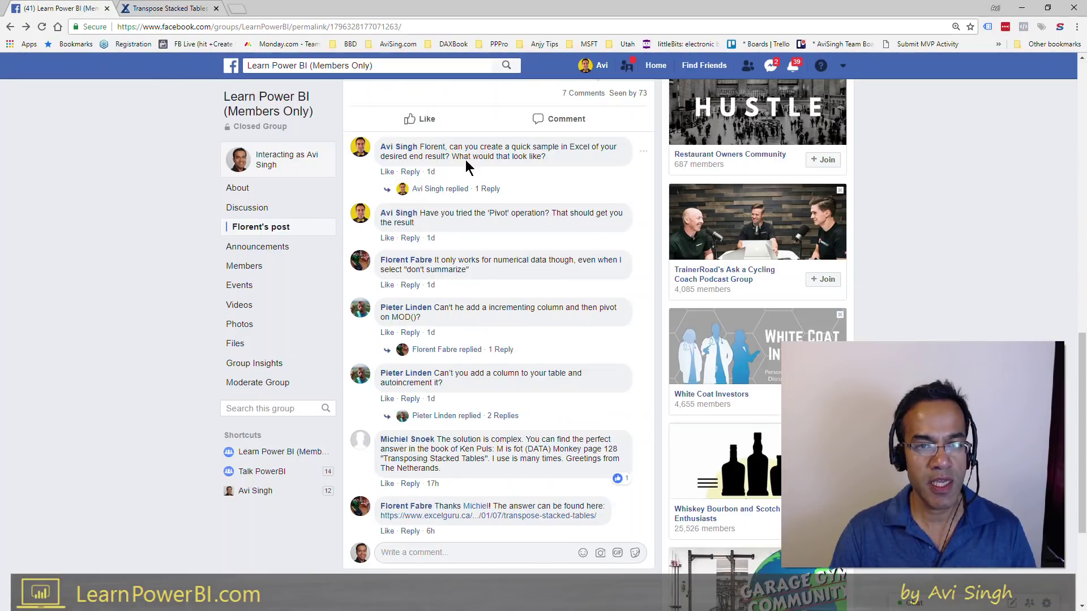
pyautogui.scroll(5, 486, 255)
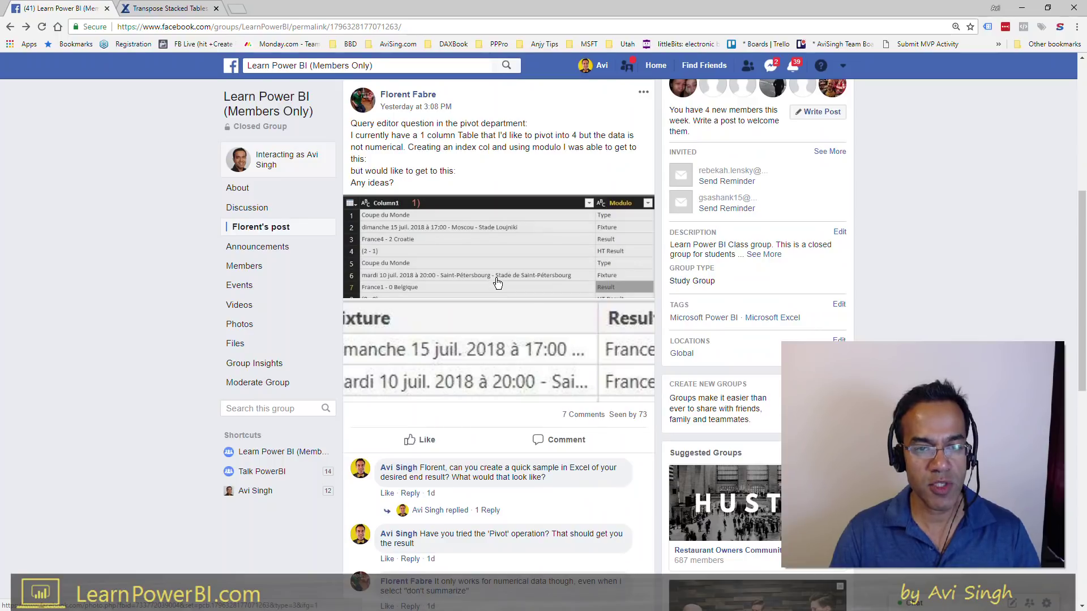
pyautogui.click(497, 283)
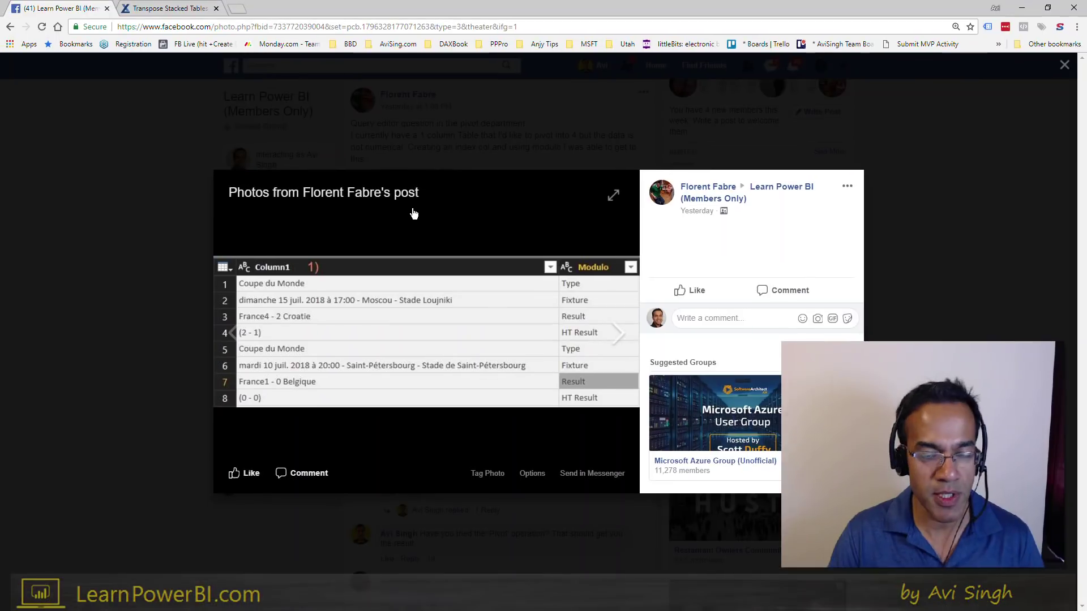
pyautogui.press('Escape')
pyautogui.hotkey('alt', 'Tab')
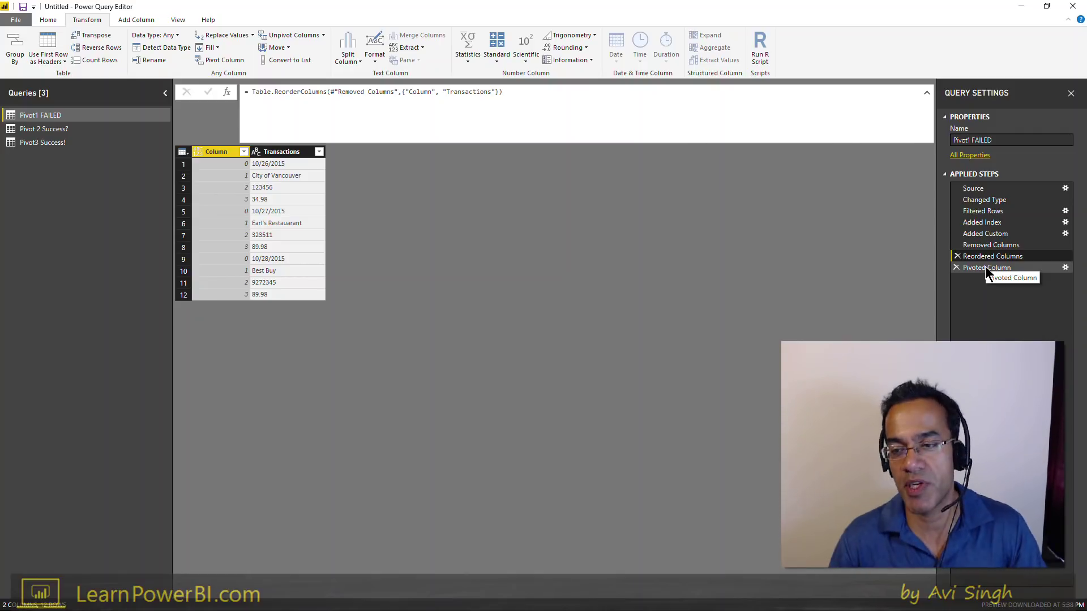
# - Inspect the error message behind the failed Pivoted Column result, then switch to the Pivot 2 Success? query
pyautogui.click(984, 267)
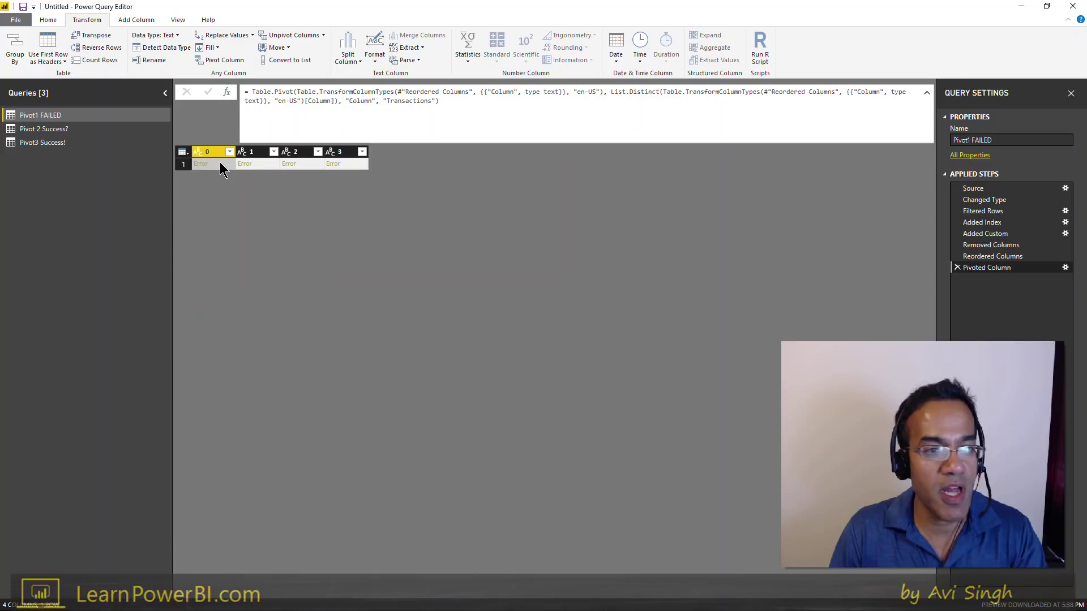
pyautogui.click(217, 165)
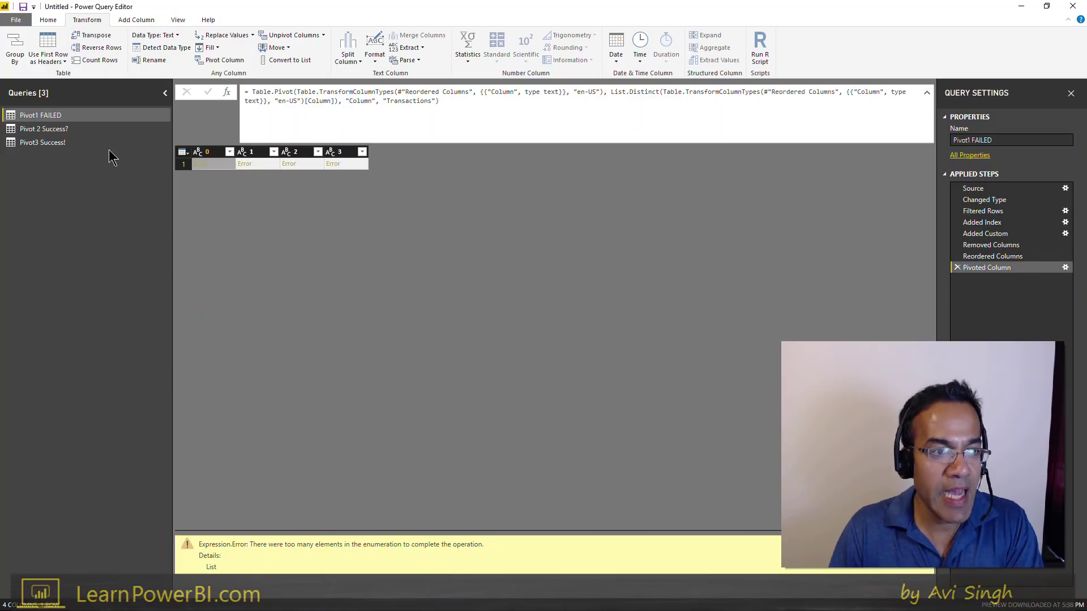
pyautogui.click(82, 132)
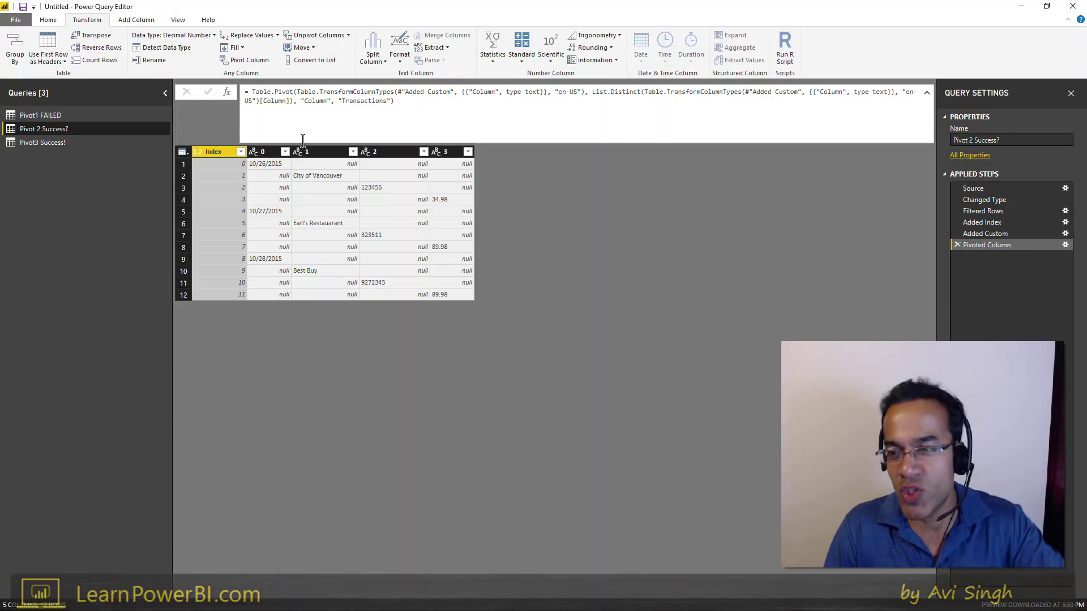
# - Preview the Source, Filtered Rows, Added Index and Added Custom steps, where Number.Mod([Index],4) cycles 0–3
pyautogui.click(967, 189)
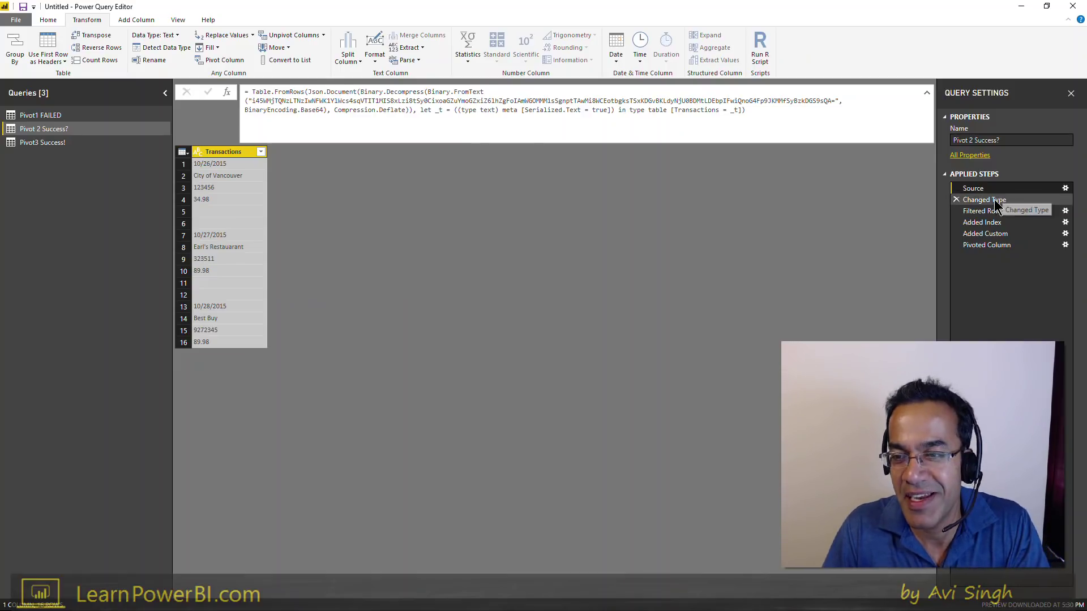
pyautogui.click(988, 211)
pyautogui.click(992, 223)
pyautogui.click(991, 234)
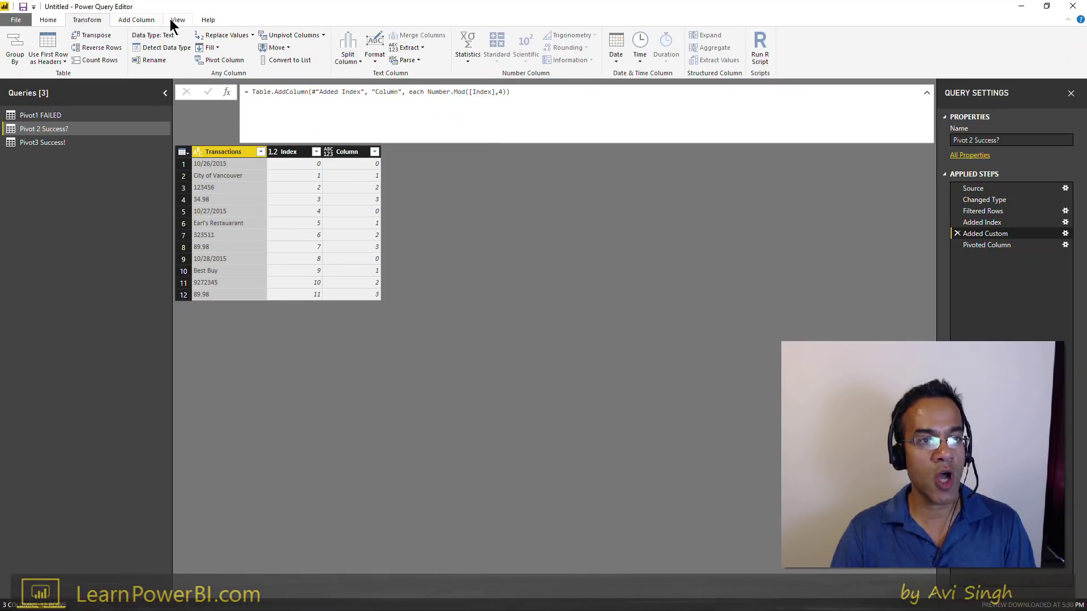
pyautogui.click(176, 21)
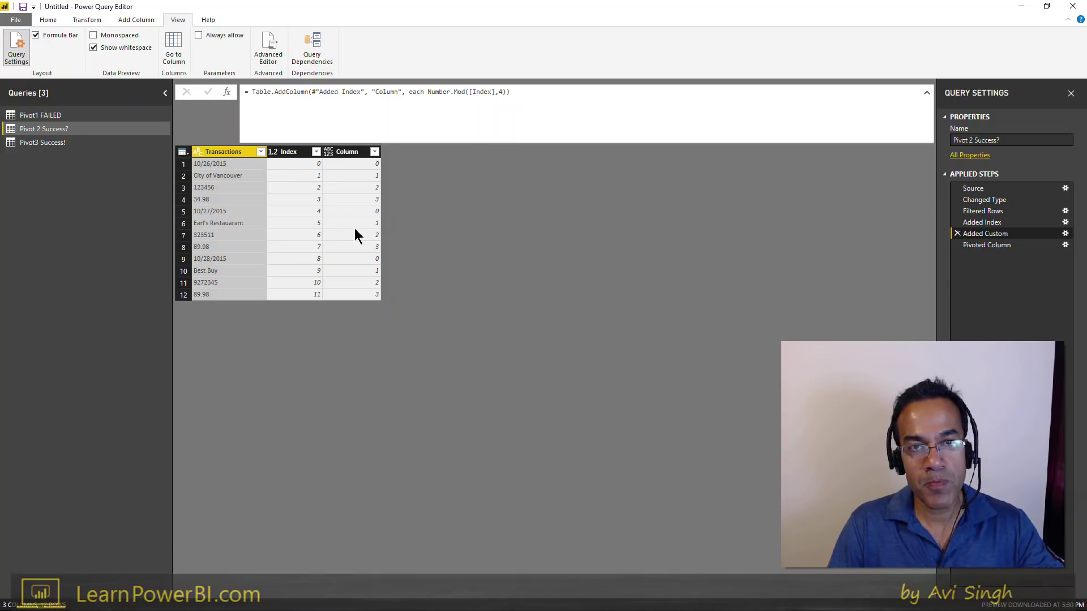
# - Preview the pivoted table with columns 0–3 and check the Fill options without applying them
pyautogui.click(1005, 249)
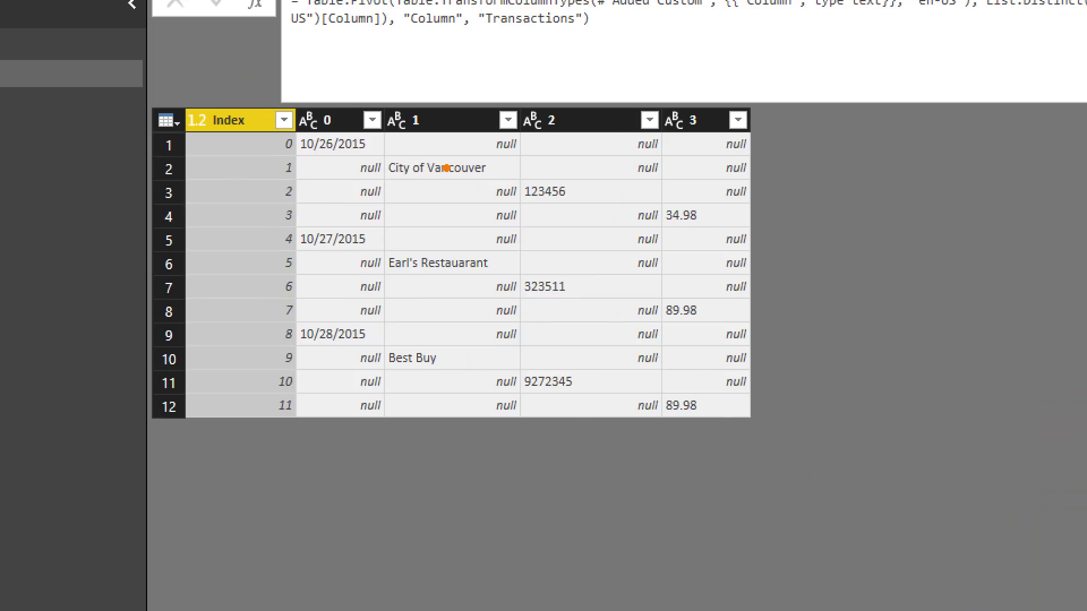
pyautogui.moveTo(446, 167); pyautogui.dragTo(447, 142)
pyautogui.moveTo(565, 168); pyautogui.dragTo(568, 189)
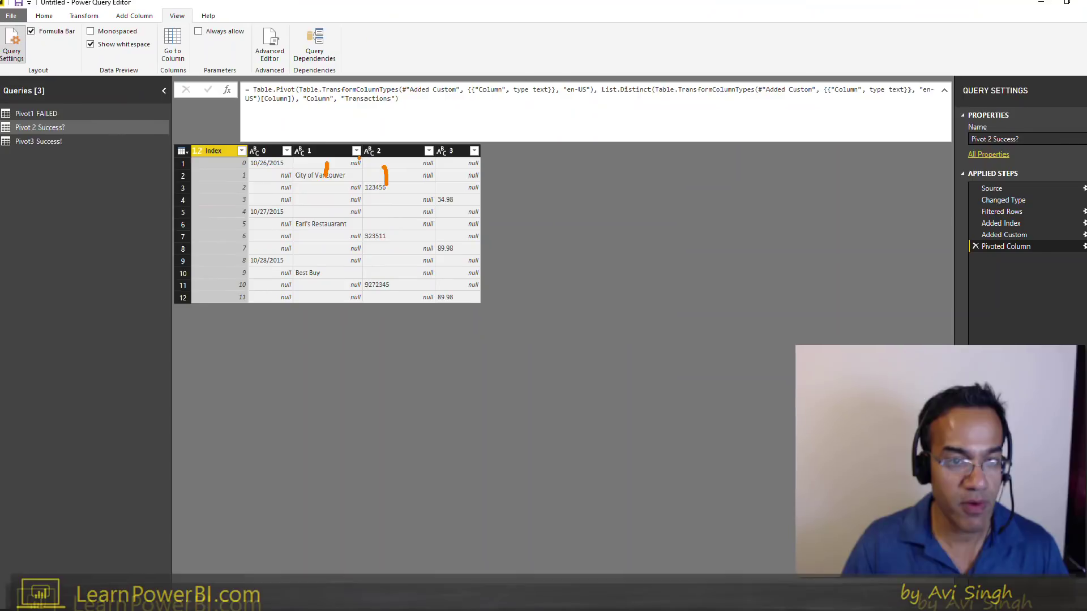
pyautogui.click(84, 16)
pyautogui.click(229, 48)
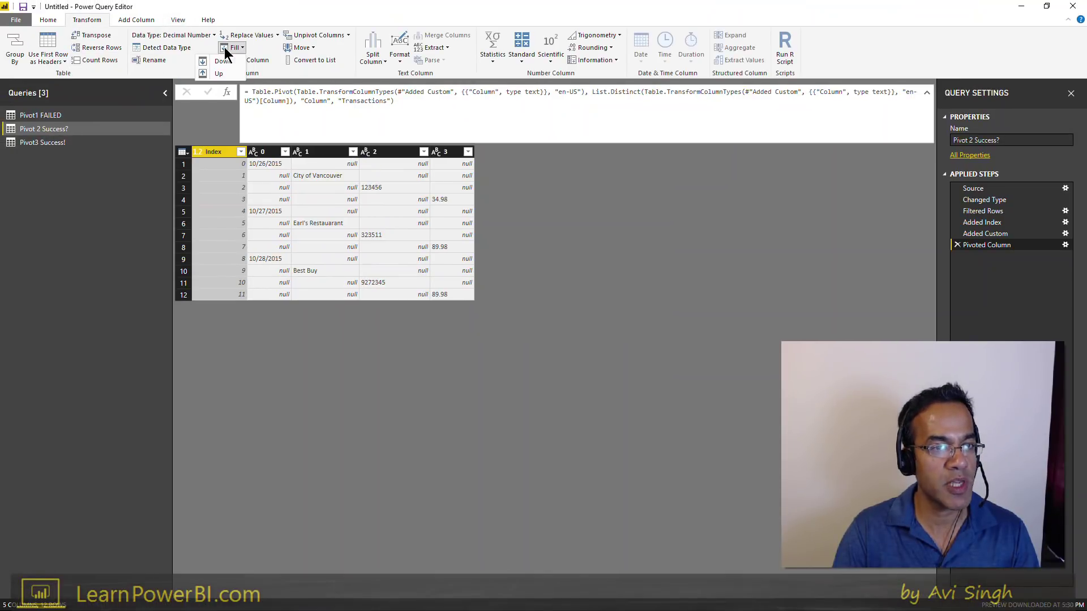
pyautogui.click(509, 244)
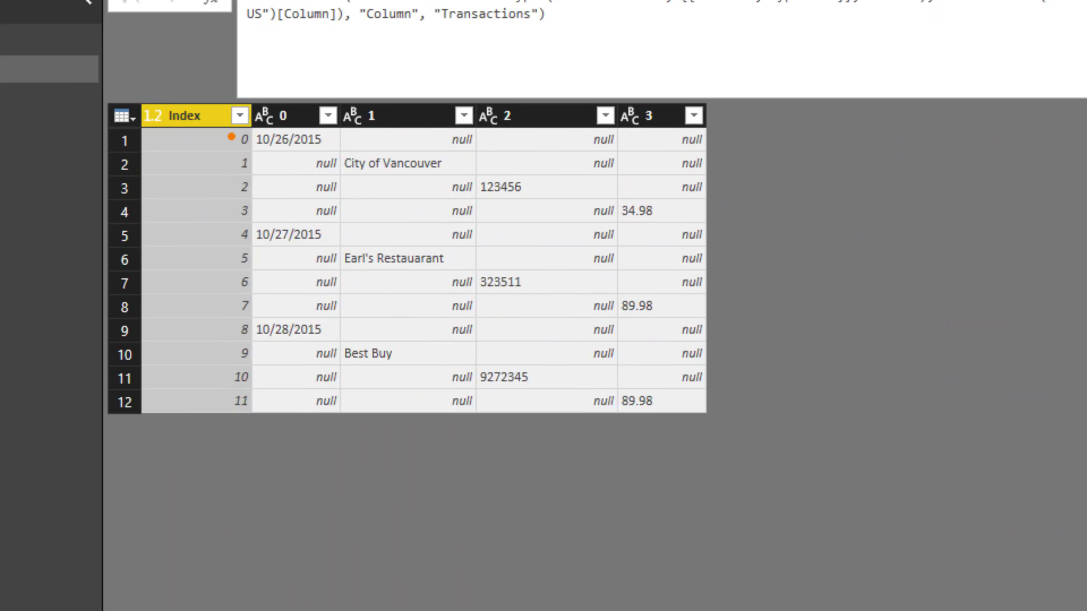
# - Drag across the pivoted values, check the Index column menu, then return to the Pivot 1 slide
pyautogui.moveTo(170, 143); pyautogui.dragTo(100, 143)
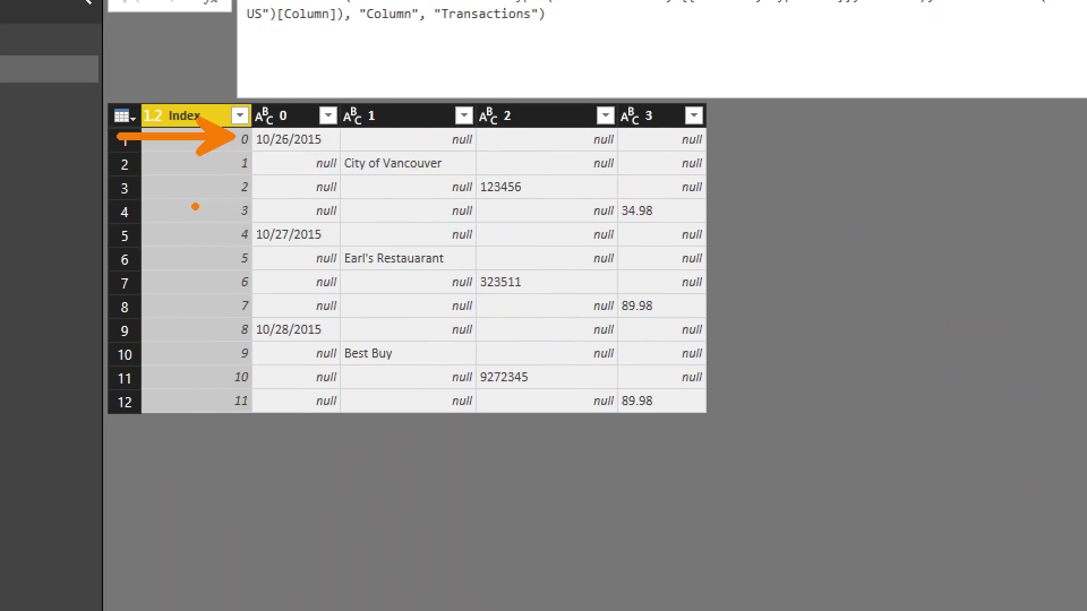
pyautogui.moveTo(222, 237); pyautogui.dragTo(121, 237)
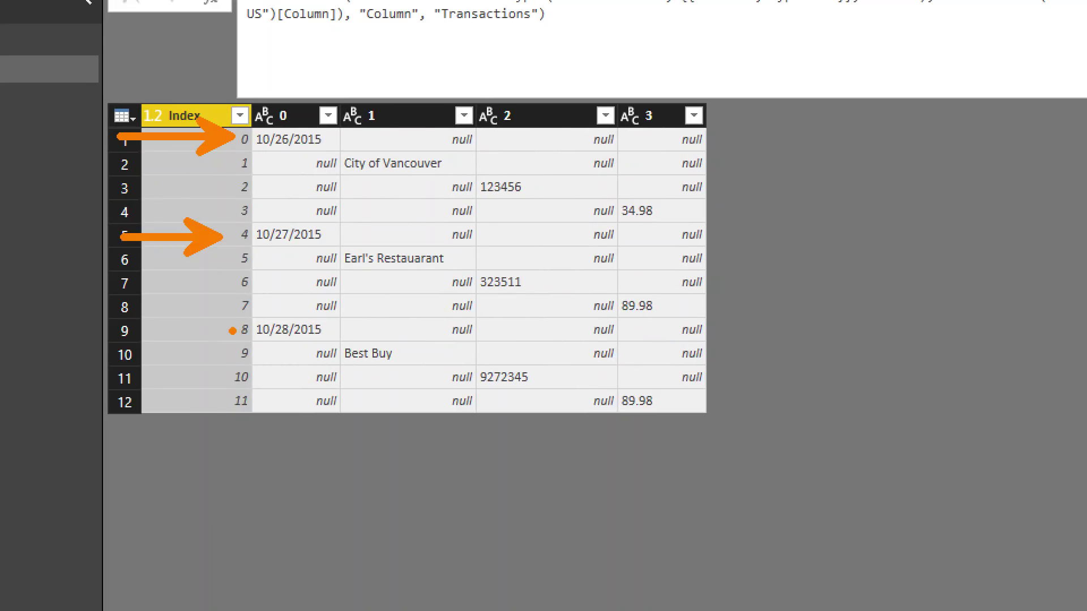
pyautogui.moveTo(233, 329); pyautogui.dragTo(121, 329)
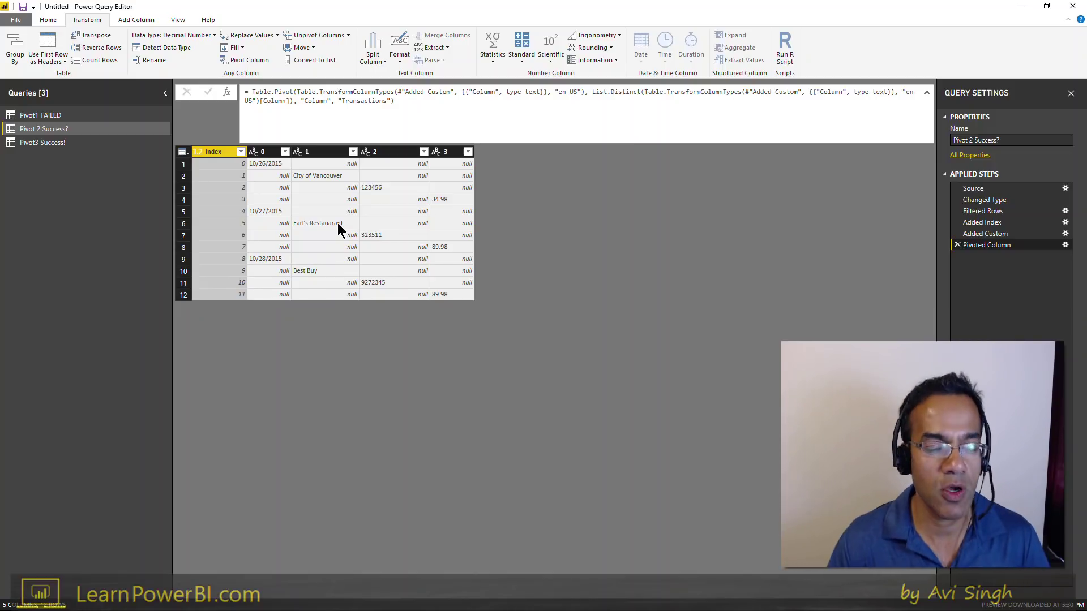
pyautogui.rightClick(227, 157)
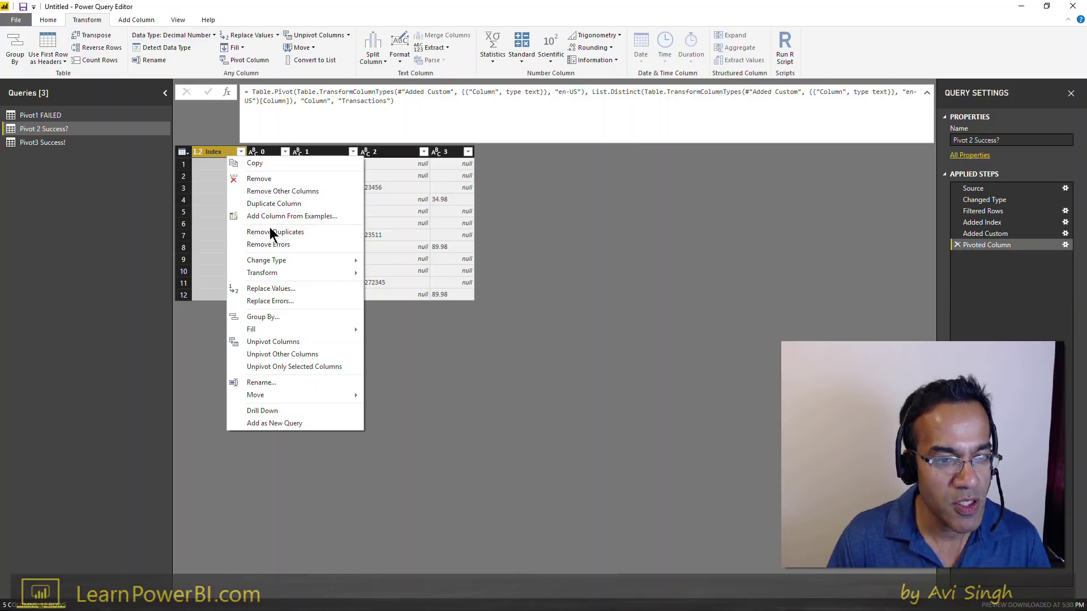
pyautogui.press('Escape')
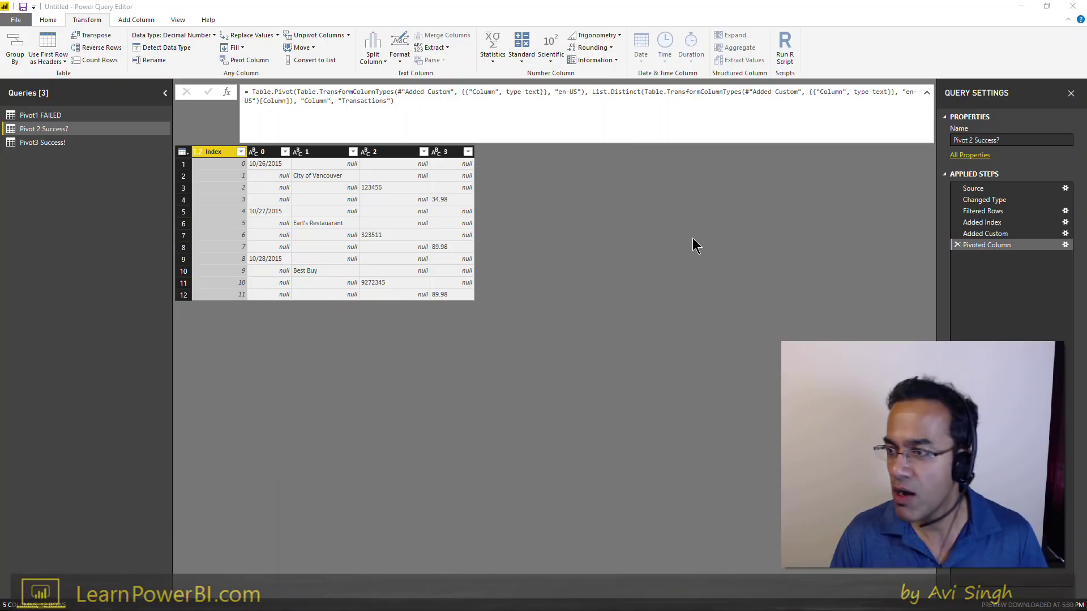
pyautogui.hotkey('alt', 'Tab')
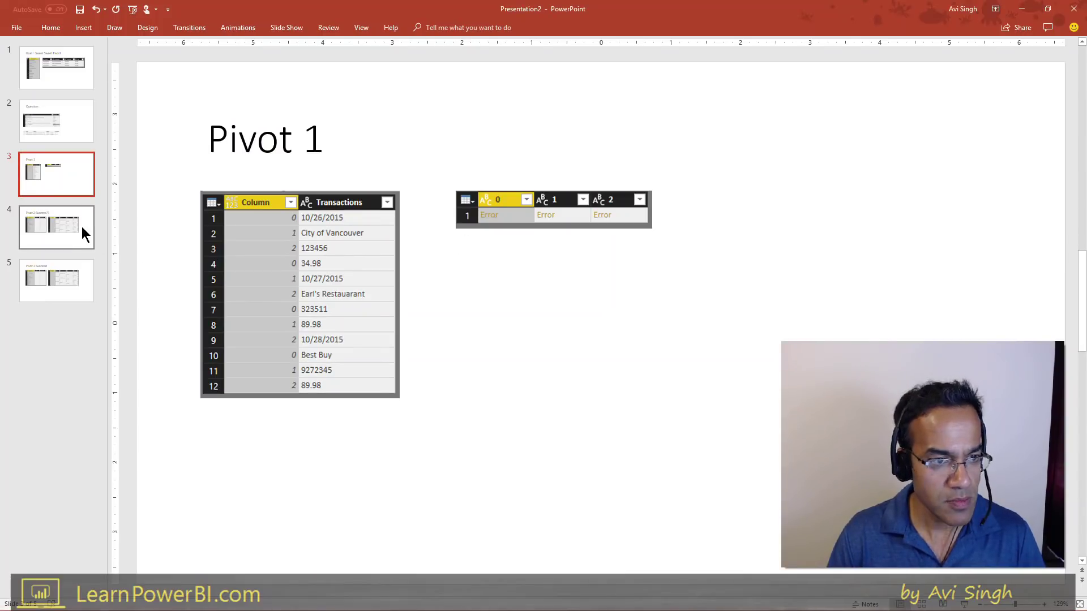
# - Review the left table picture on the Pivot 2 Success?? slide, then return to Power Query Editor
pyautogui.click(61, 224)
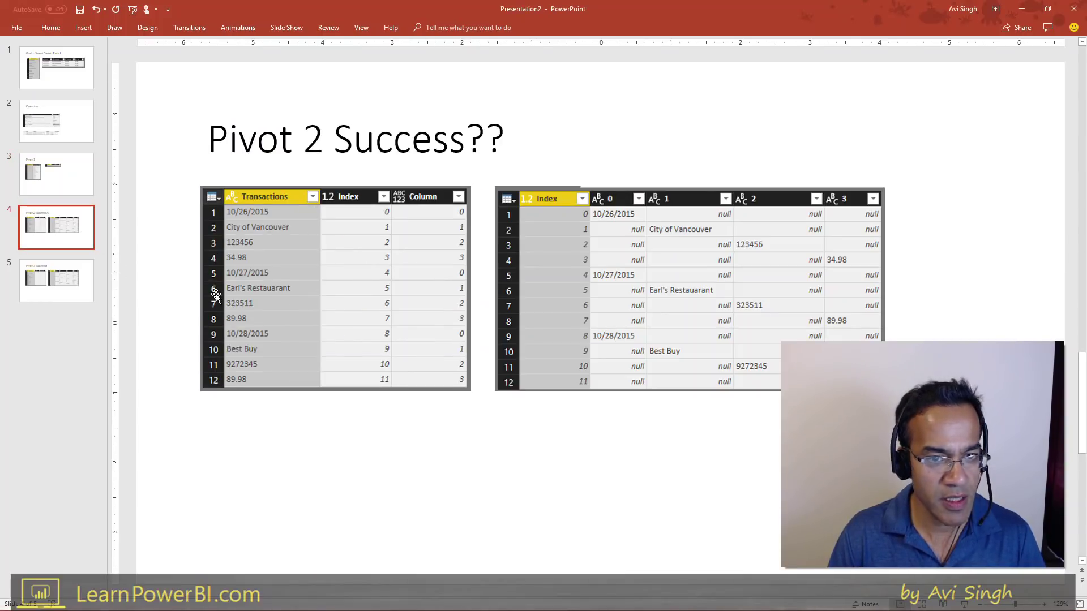
pyautogui.click(361, 294)
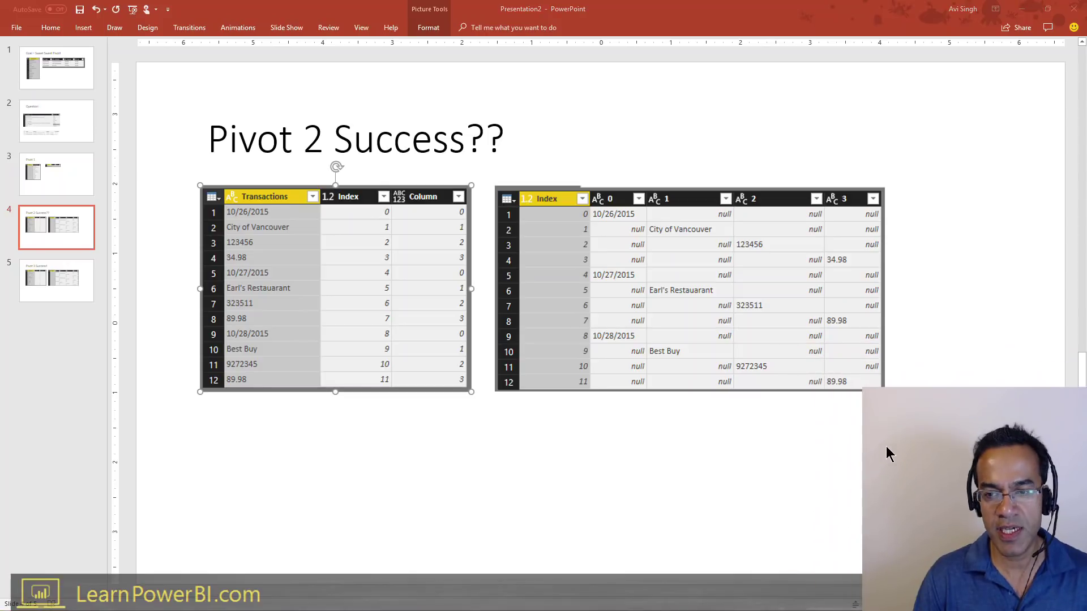
pyautogui.click(630, 412)
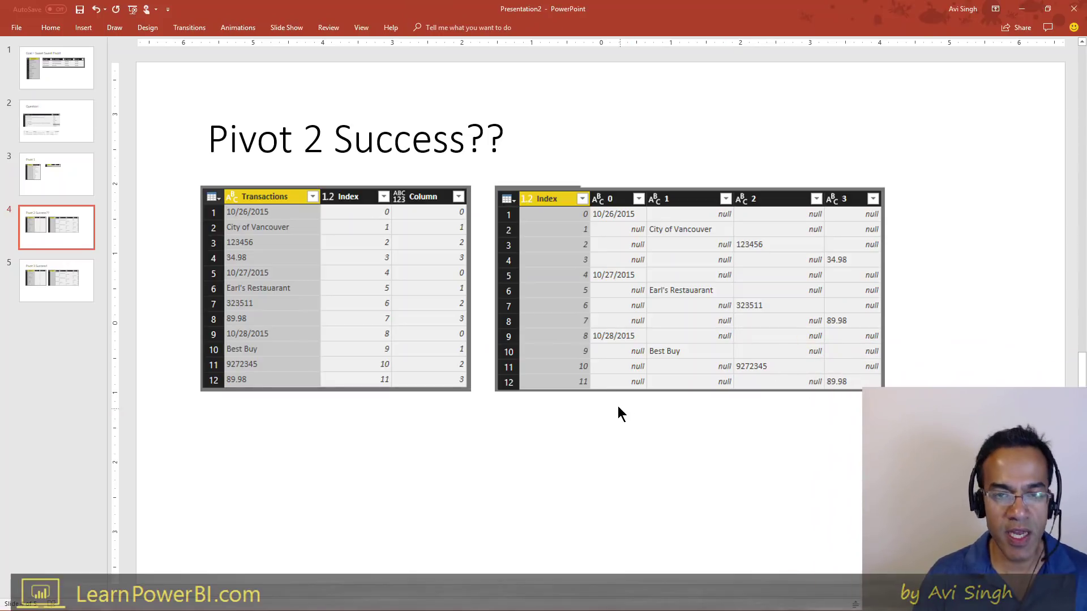
pyautogui.hotkey('alt', 'Tab')
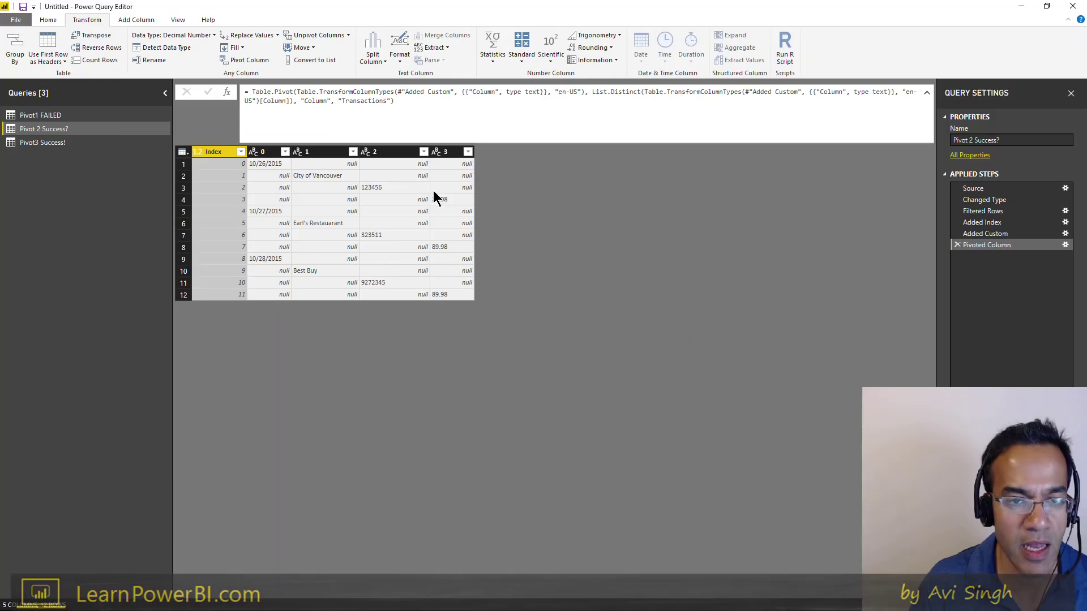
pyautogui.rightClick(230, 154)
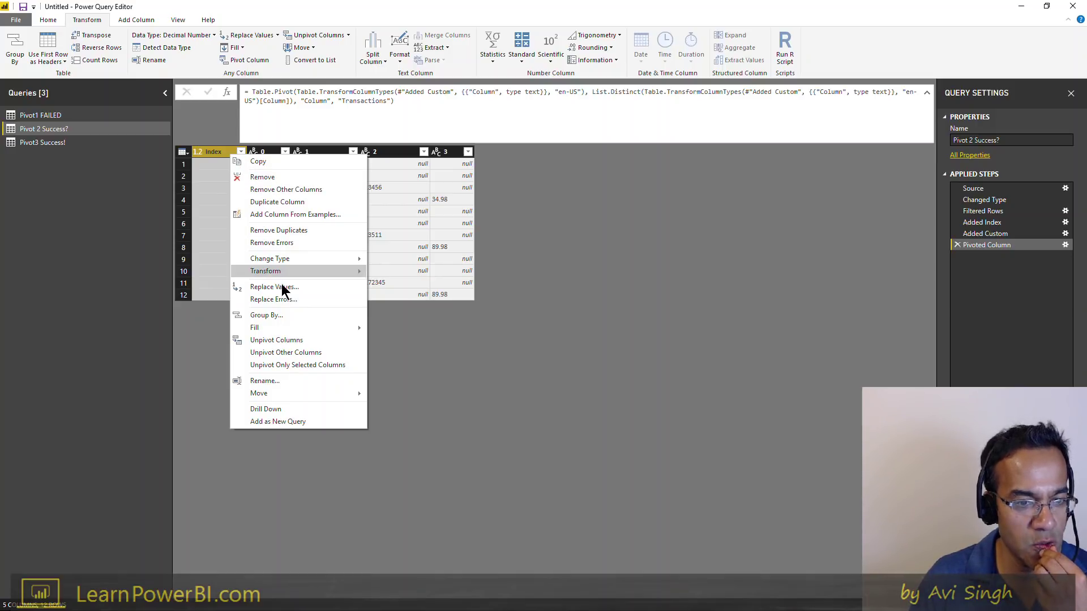
pyautogui.click(289, 352)
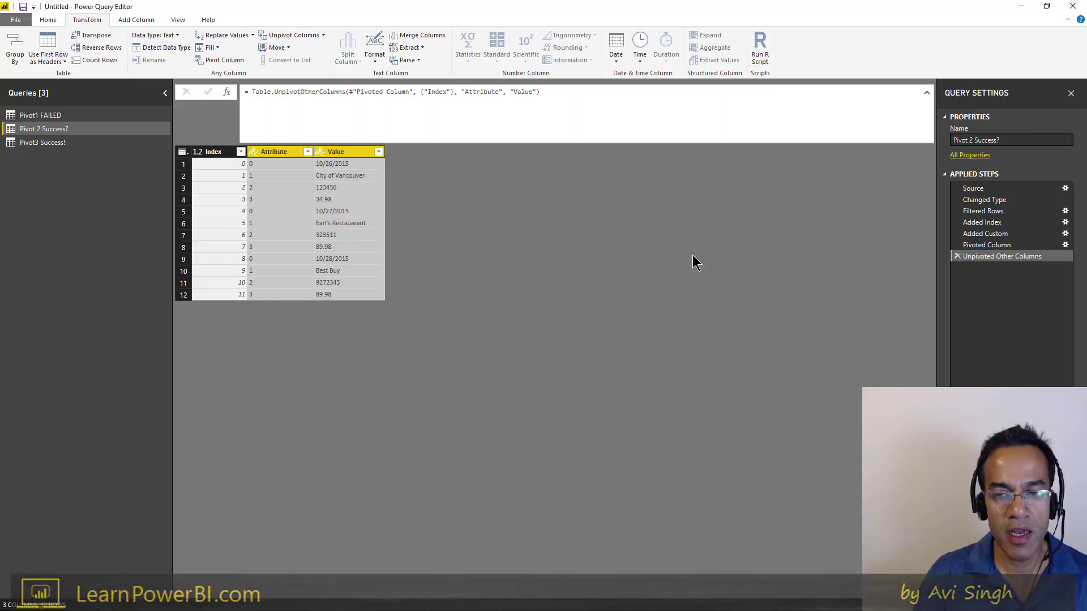
pyautogui.click(956, 256)
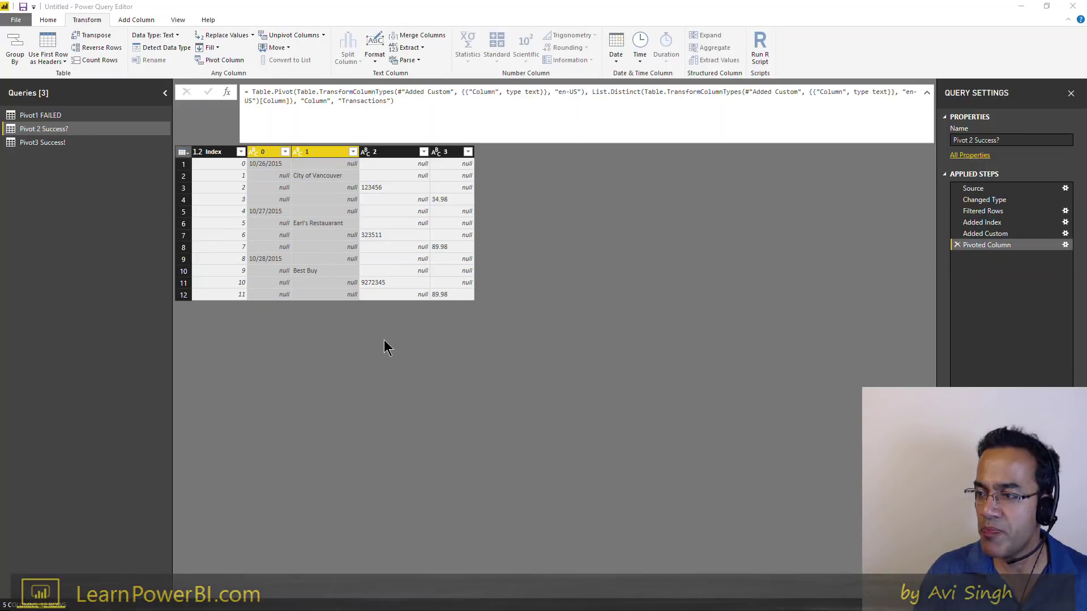
# - Present the Pivot 2 Success?? slide full screen, revealing highlights on the Column header and pivoted 0 column
pyautogui.hotkey('alt', 'Tab')
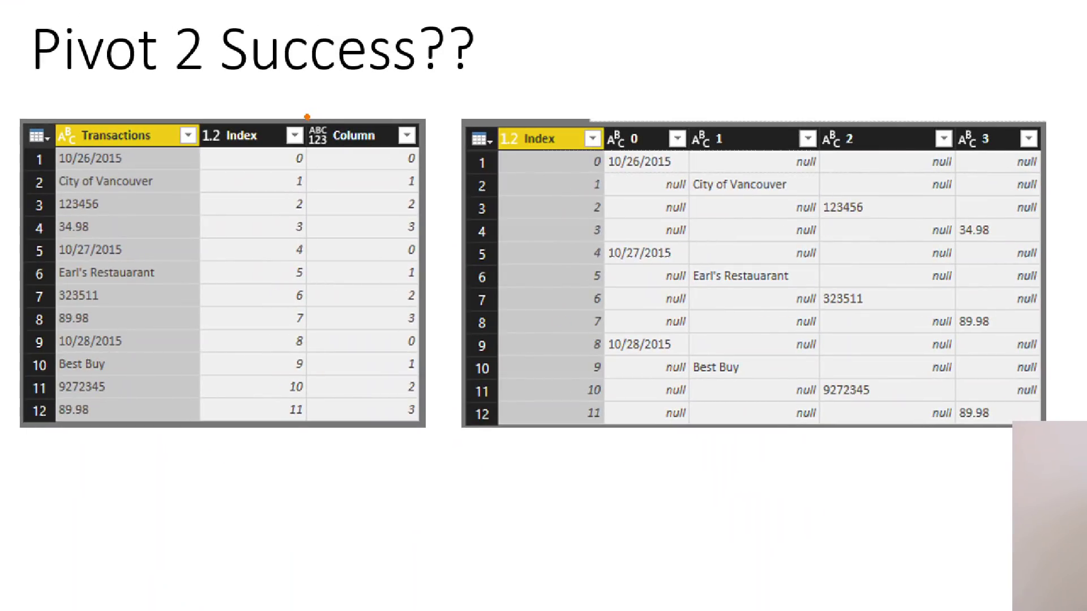
pyautogui.click(306, 117)
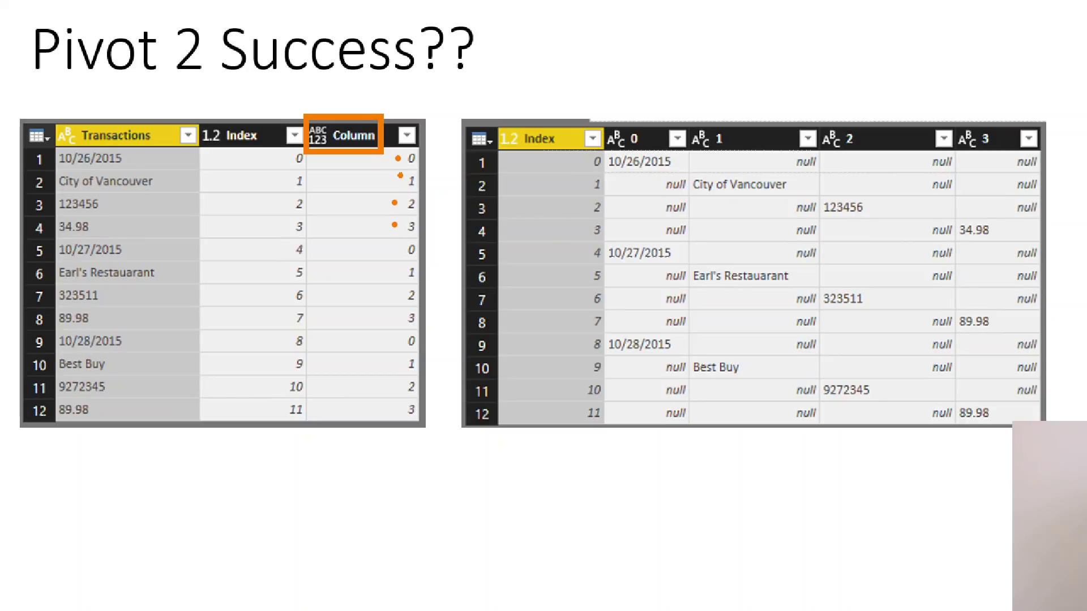
pyautogui.click(604, 117)
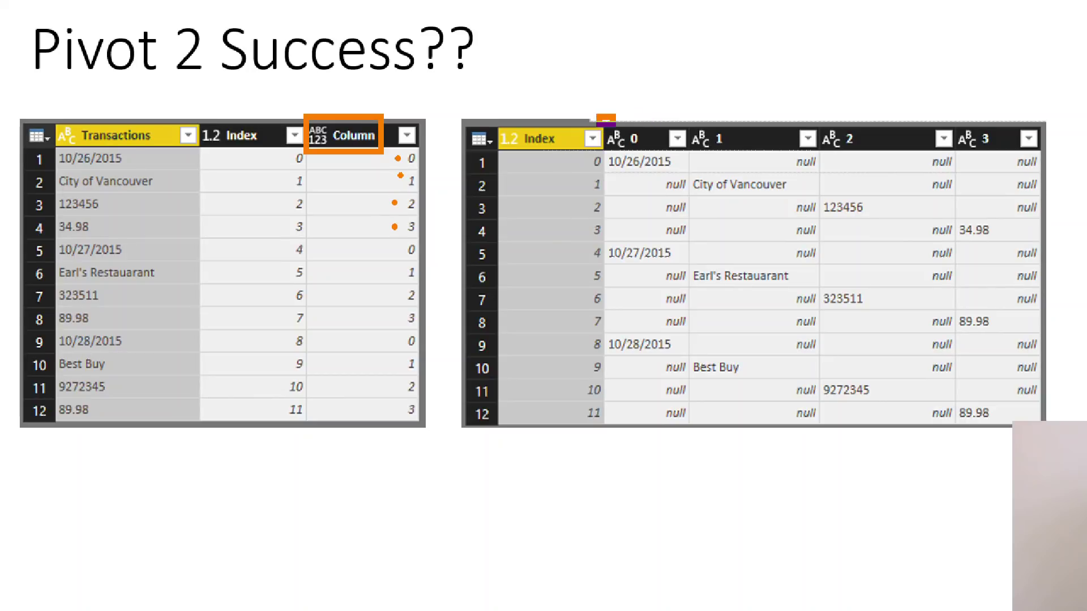
pyautogui.click(604, 151)
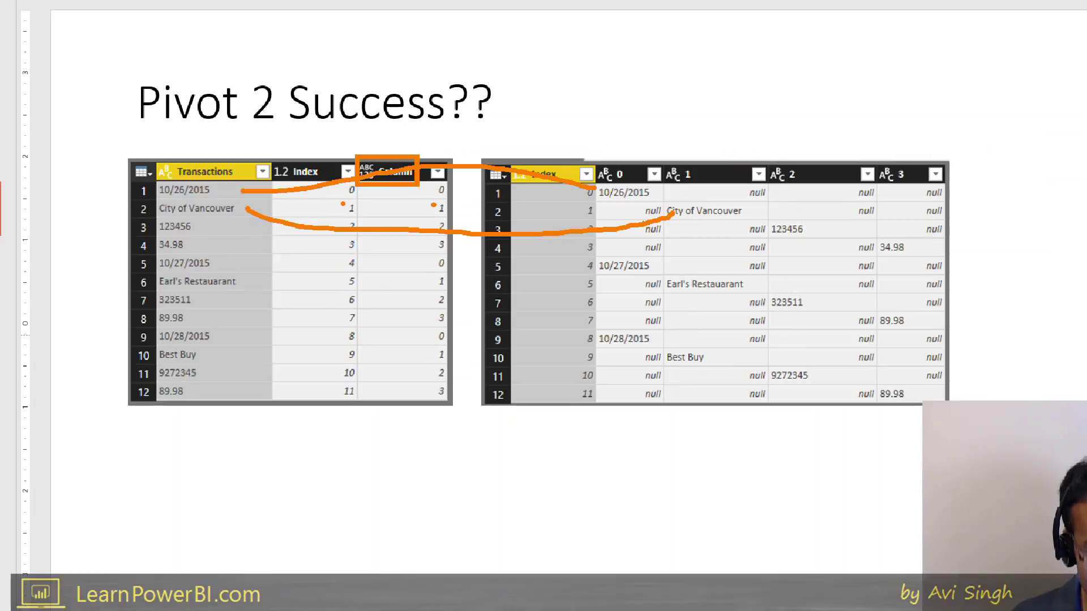
# - End the slide show, review the Pivot 1 and Pivot 2 Success?? slides, then return to Power Query Editor
pyautogui.press('Escape')
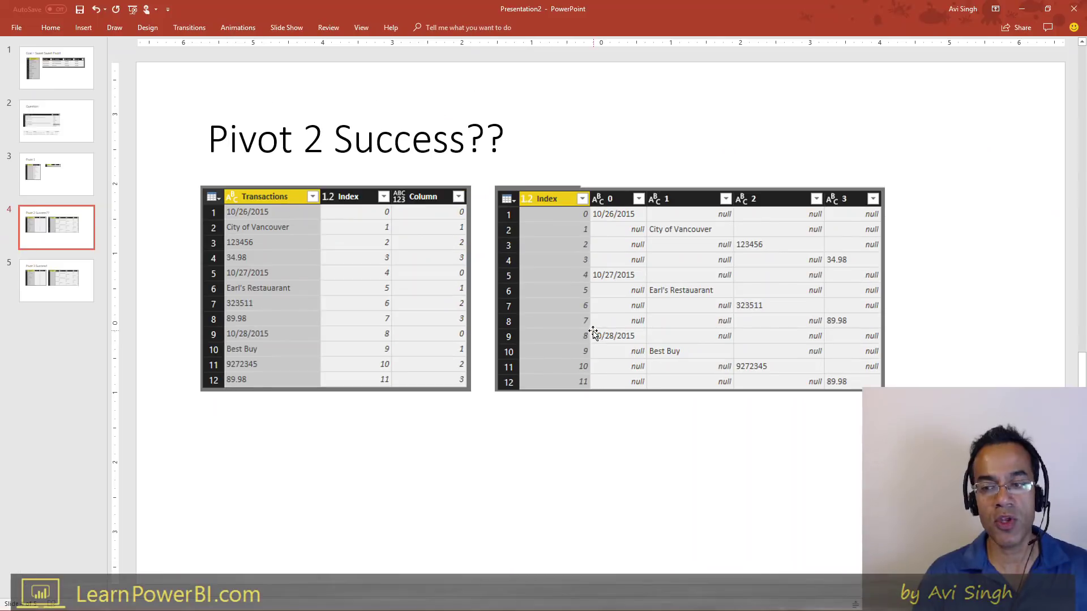
pyautogui.click(69, 183)
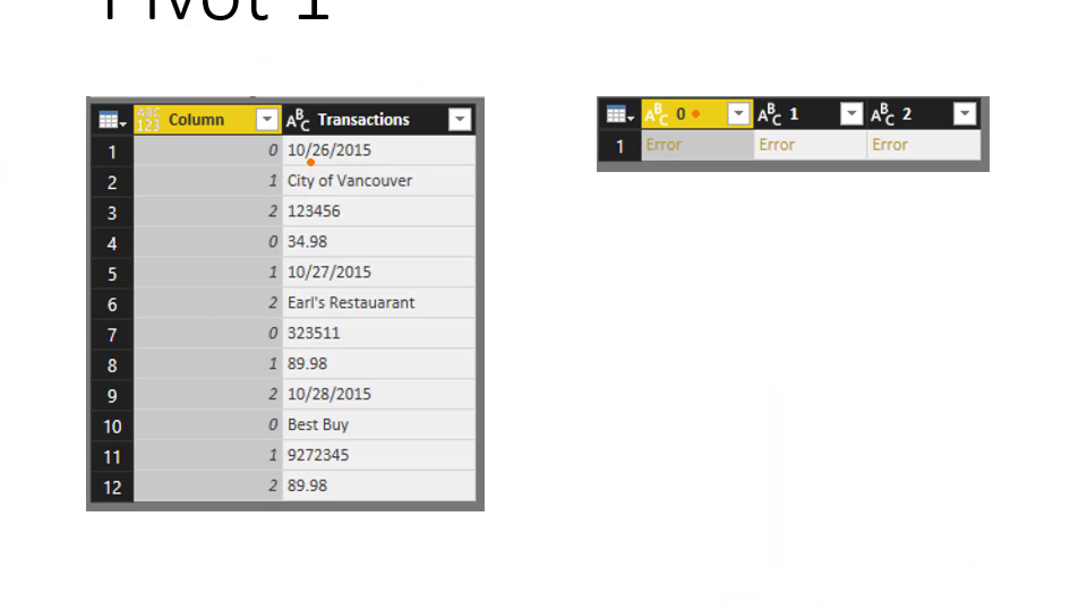
pyautogui.click(381, 148)
pyautogui.click(343, 242)
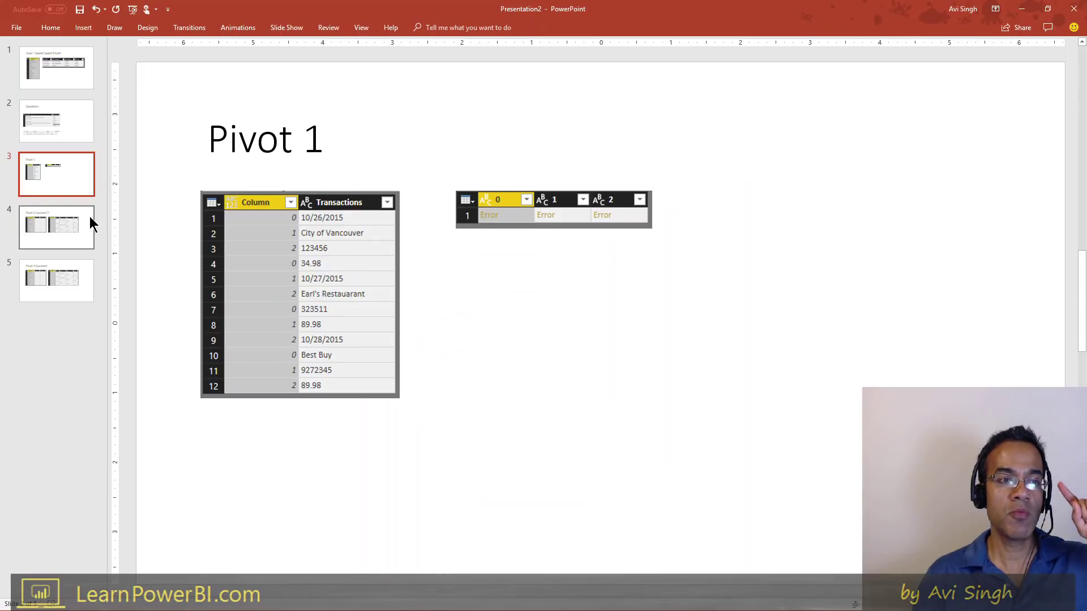
pyautogui.click(82, 219)
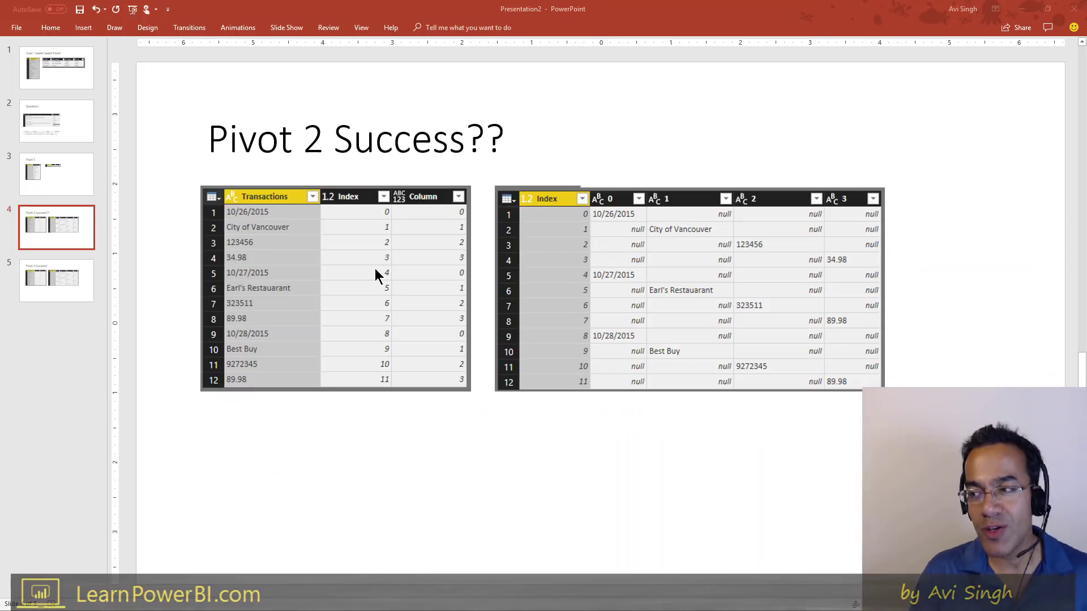
pyautogui.hotkey('alt', 'Tab')
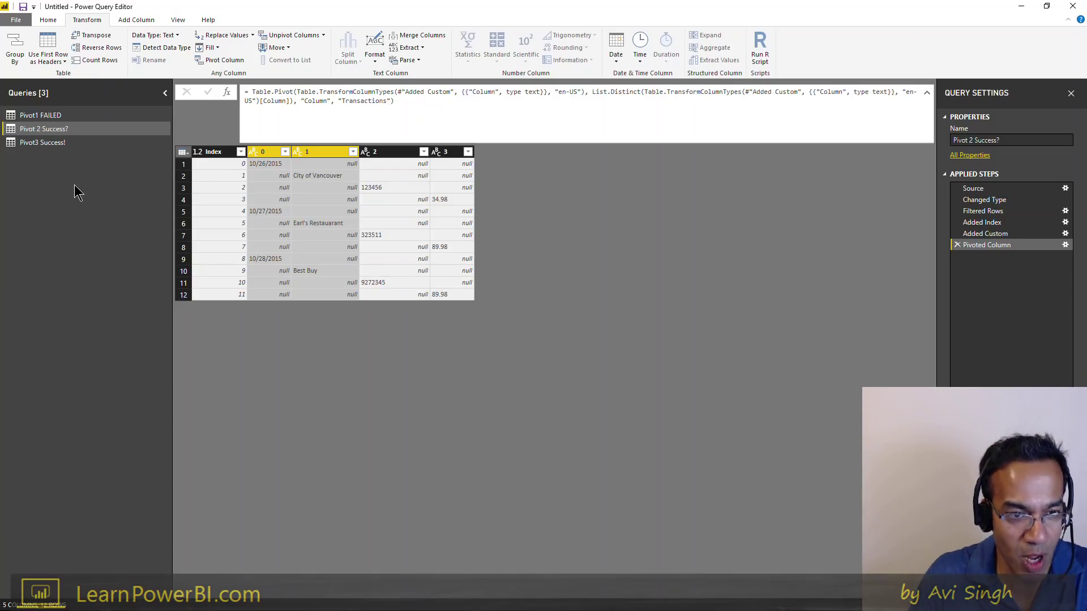
# - Walk through Pivot3 Success!'s Removed Columns, Added Custom and Pivoted Column steps, then return to PowerPoint
pyautogui.click(76, 145)
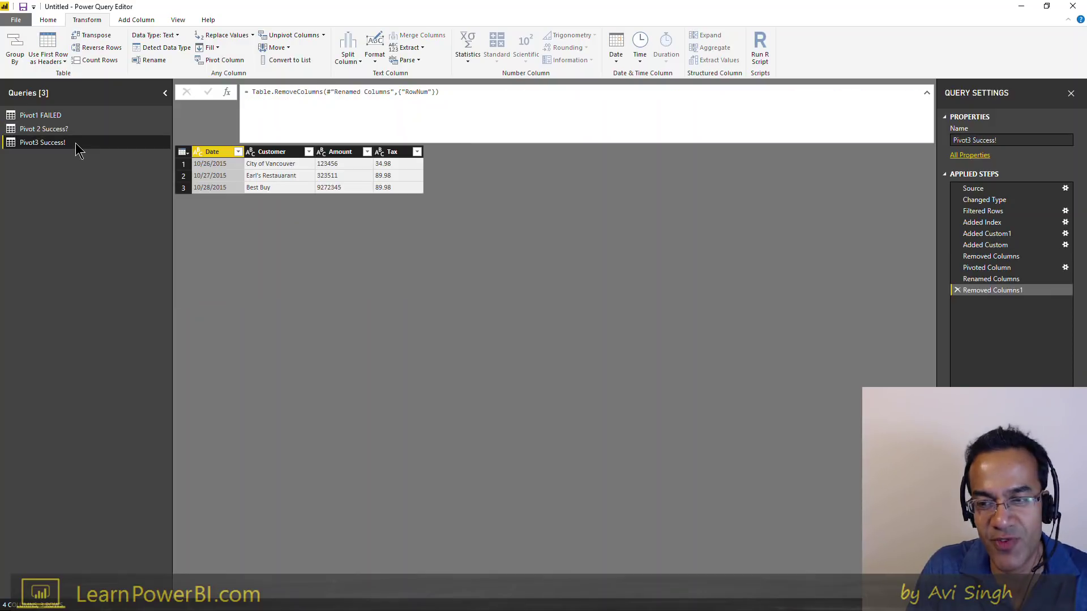
pyautogui.click(987, 258)
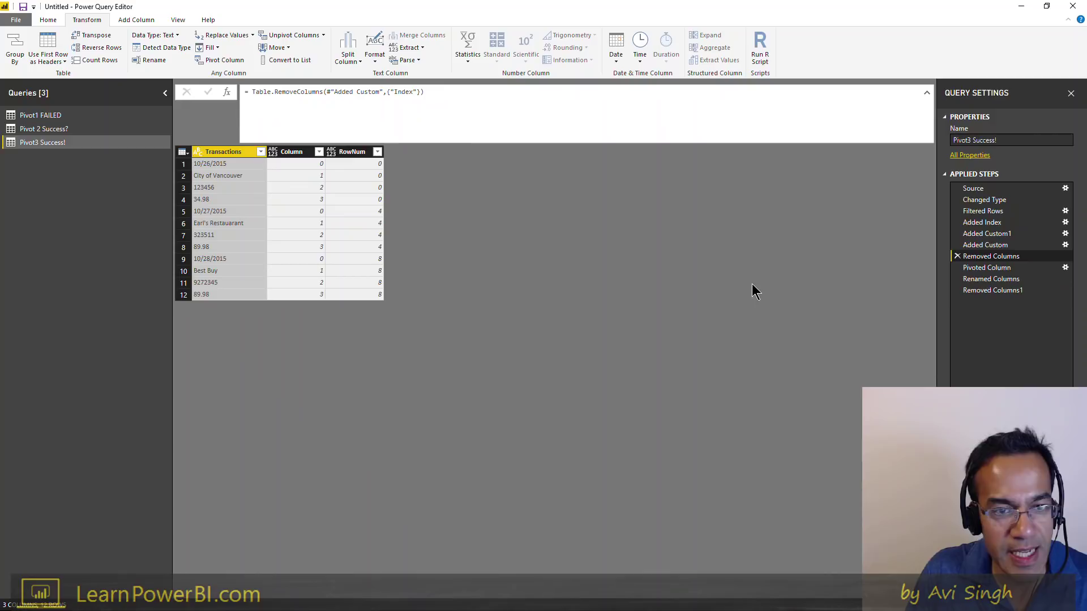
pyautogui.click(984, 246)
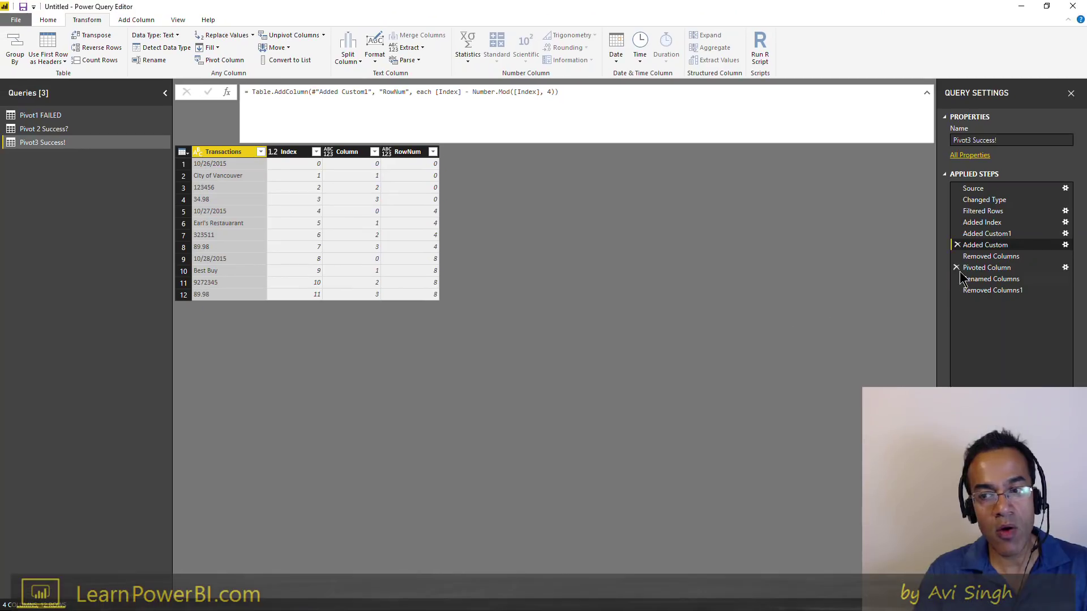
pyautogui.click(991, 258)
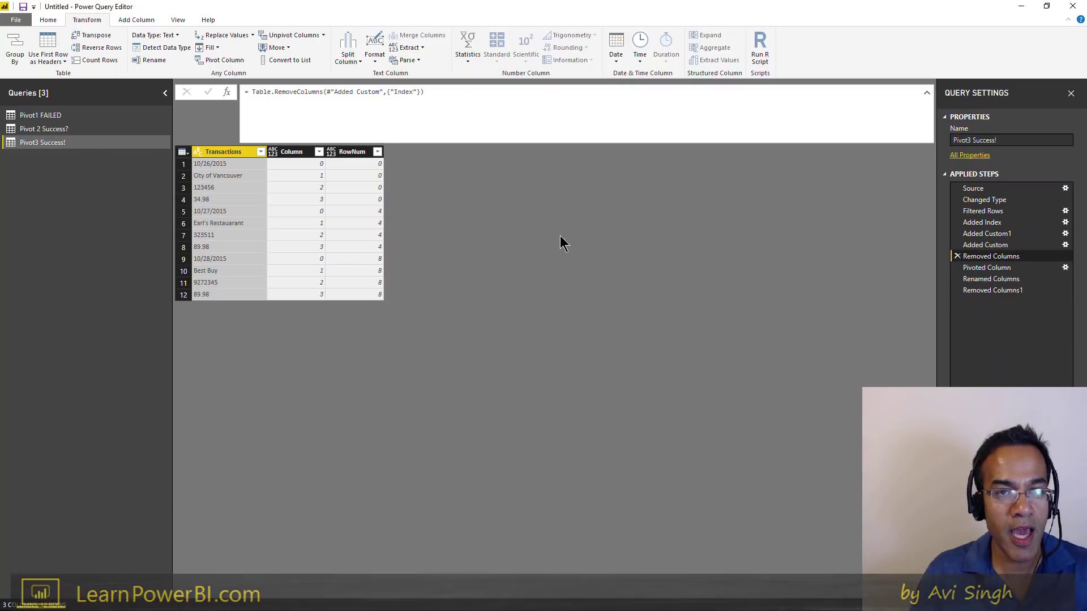
pyautogui.click(1005, 270)
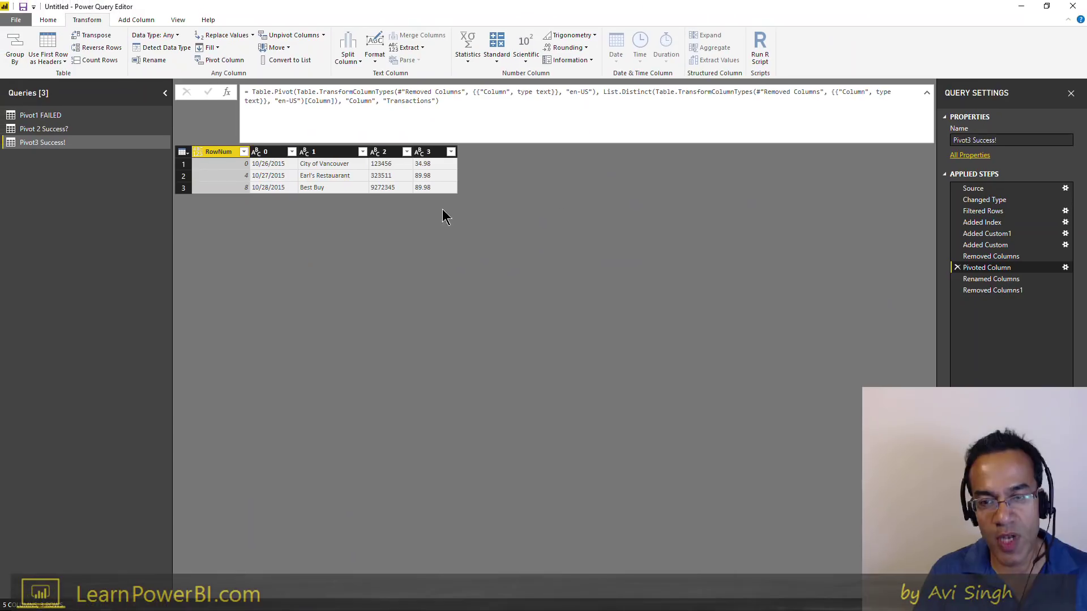
pyautogui.hotkey('alt', 'Tab')
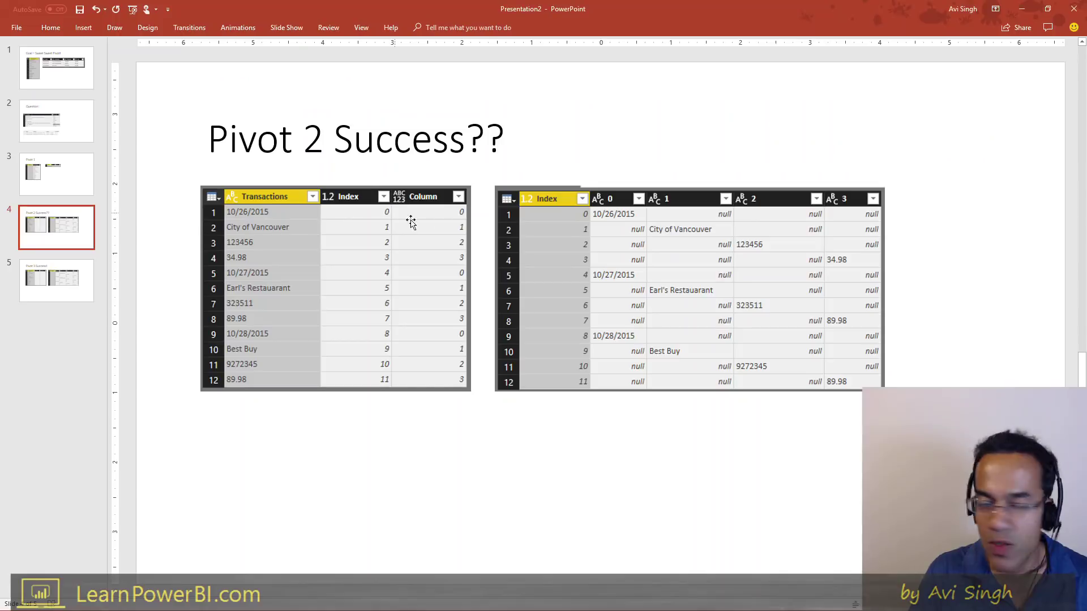
# - Show slide 5, 'Pivot 3 Success!', comparing the RowNum table with its three-row pivot
pyautogui.click(81, 289)
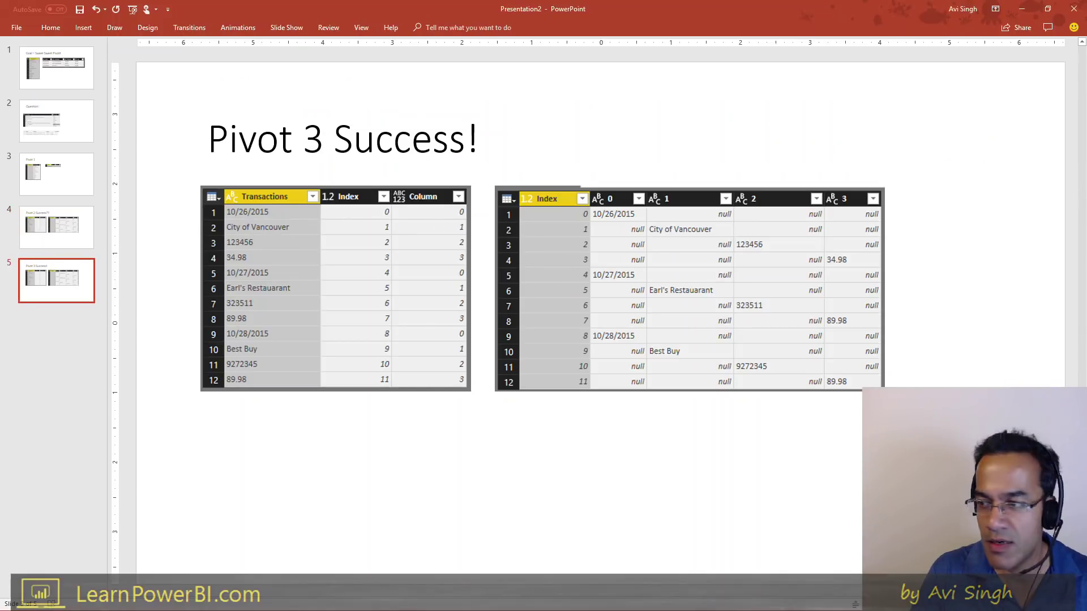